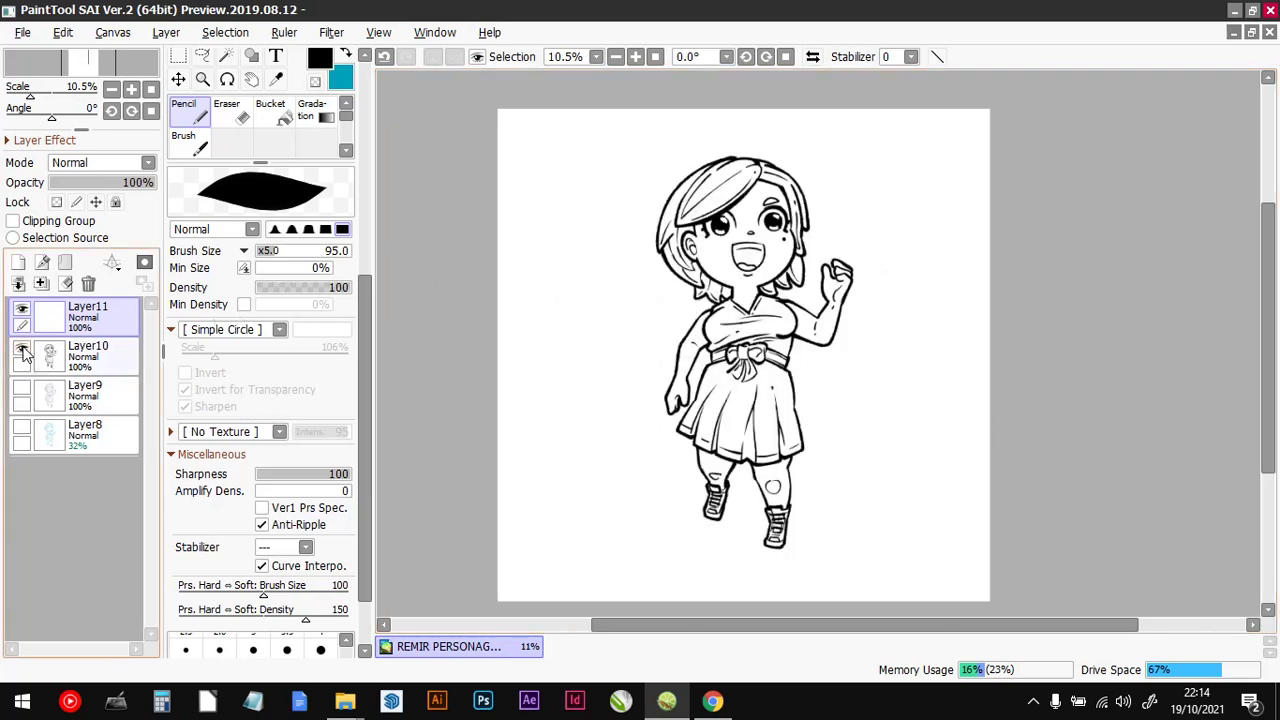
Step: Move the empty Layer11 below the line art layer, add a Marker brush, and undo a test stroke beside the hair
{"action": "left_click_drag", "start_coordinate": [88, 315], "coordinate": [88, 352]}
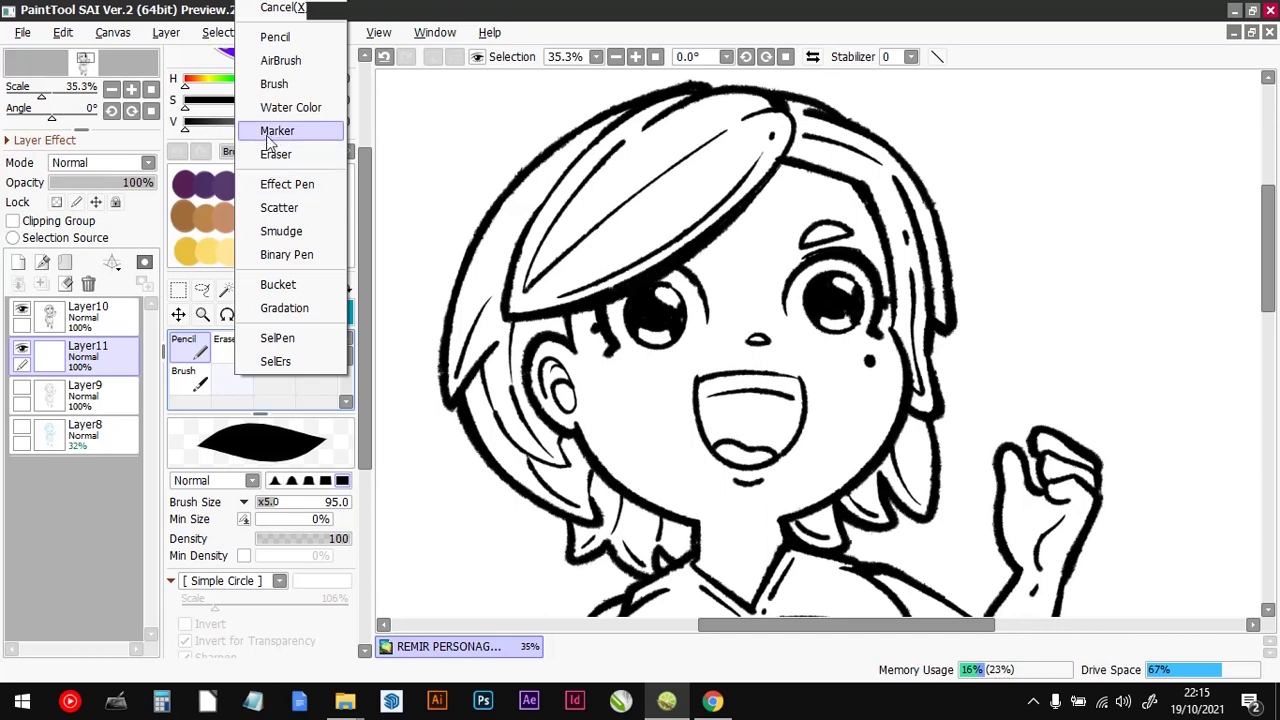
{"action": "left_click", "coordinate": [296, 130]}
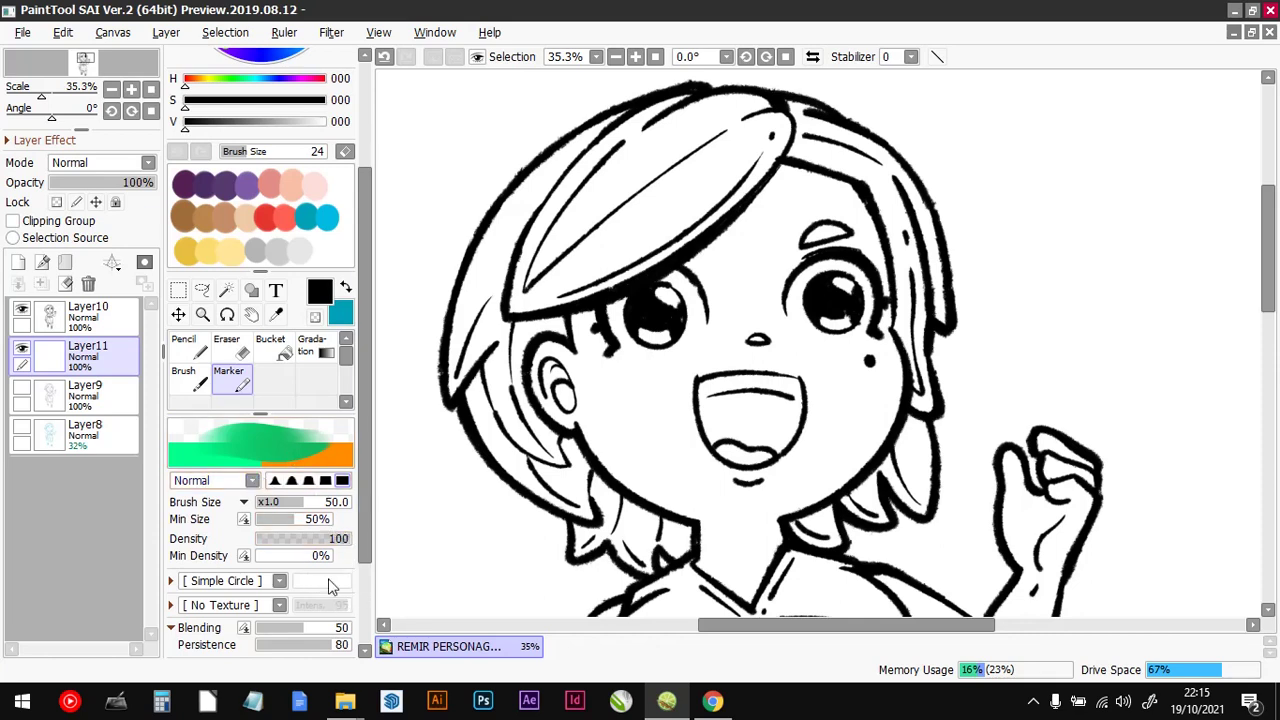
{"action": "scroll", "coordinate": [172, 462], "scroll_direction": "down", "scroll_amount": 2}
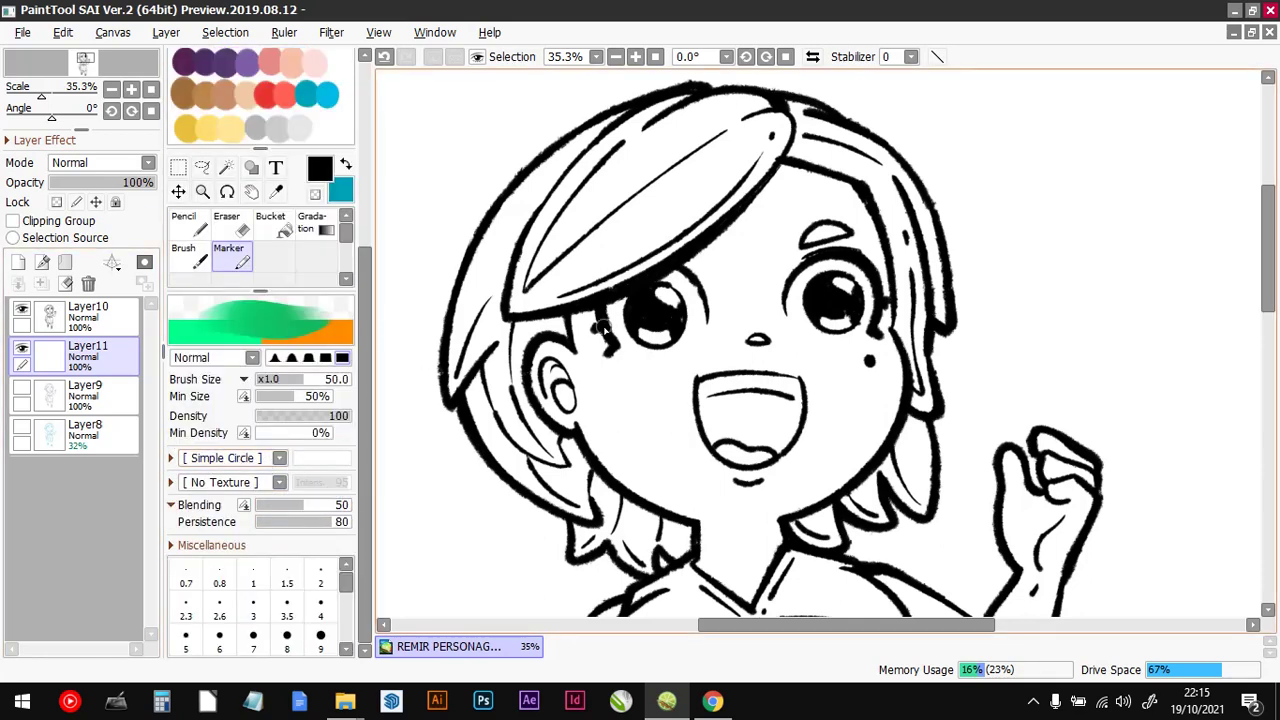
{"action": "mouse_move", "coordinate": [1018, 263]}
{"action": "left_mouse_down"}
{"action": "mouse_move", "coordinate": [1074, 275]}
{"action": "mouse_move", "coordinate": [1036, 244]}
{"action": "mouse_move", "coordinate": [1049, 282]}
{"action": "mouse_move", "coordinate": [1040, 252]}
{"action": "left_mouse_up"}
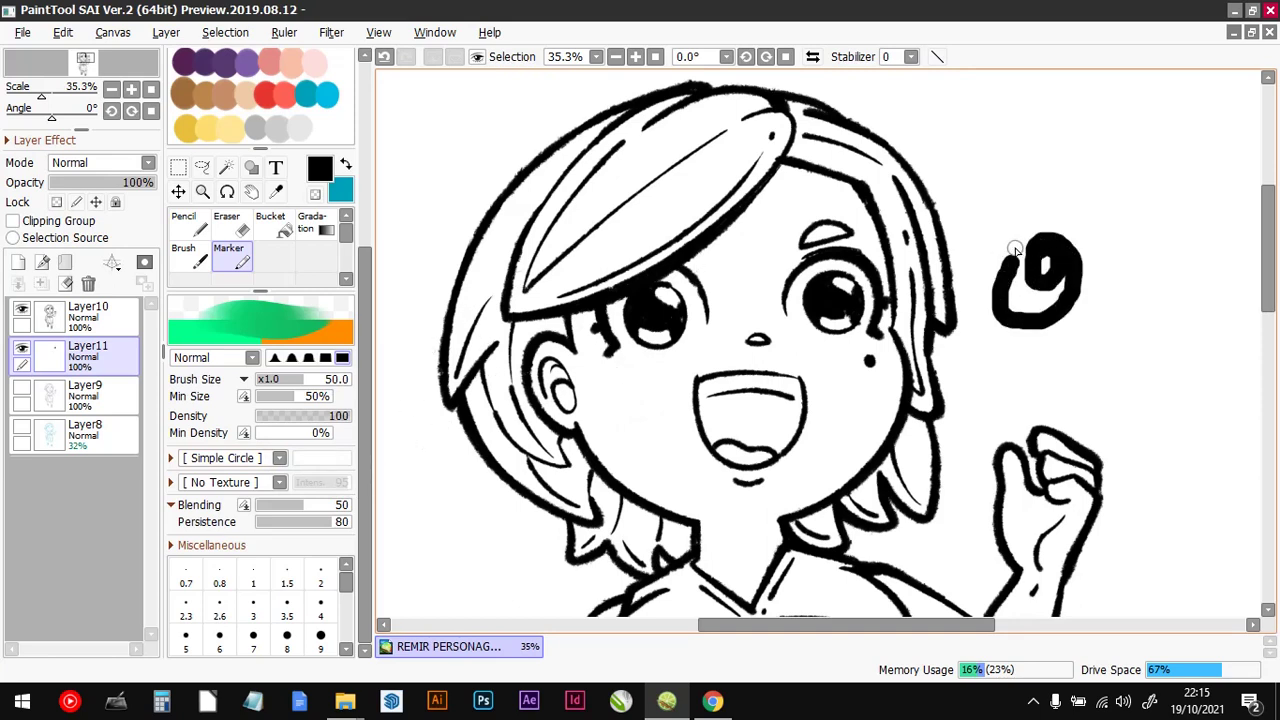
{"action": "key", "text": "ctrl+z"}
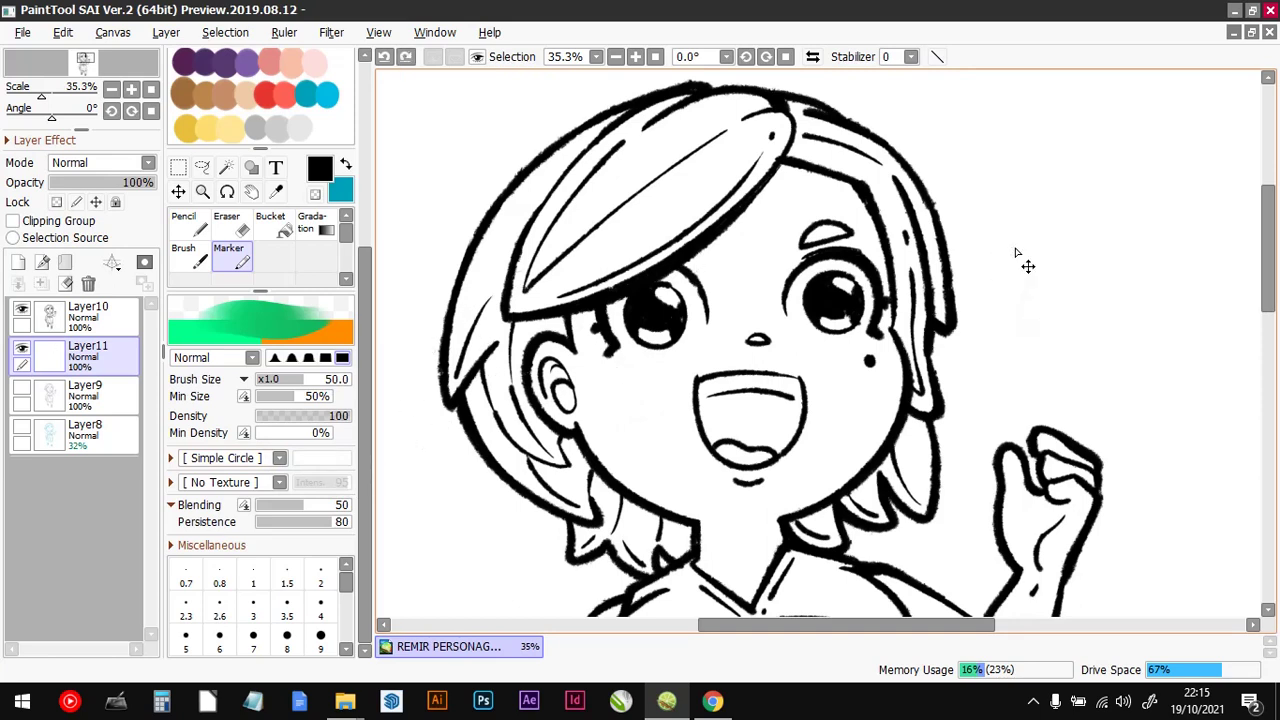
Step: Set the Marker's shape to PolkaDots01 and its size to 1000 in the x10.0 range, then test it and undo the stroke
{"action": "left_click", "coordinate": [281, 458]}
{"action": "left_click_drag", "start_coordinate": [280, 485], "coordinate": [279, 563]}
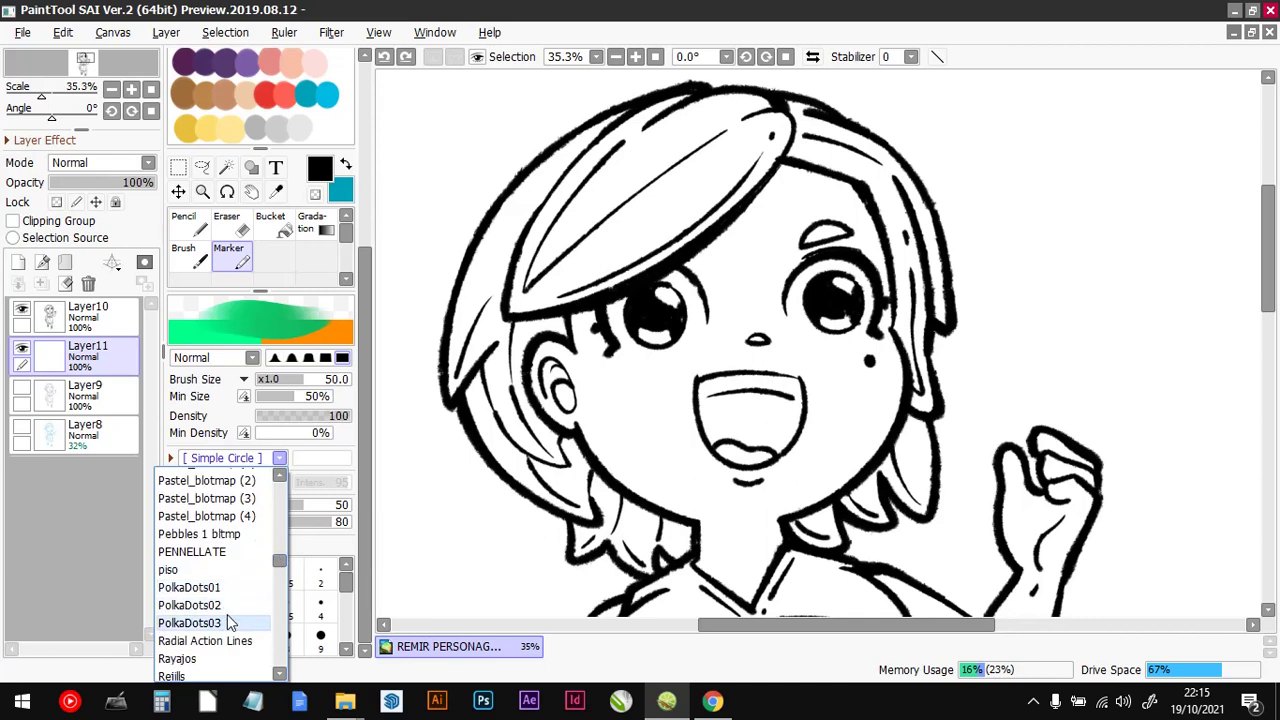
{"action": "left_click", "coordinate": [229, 591]}
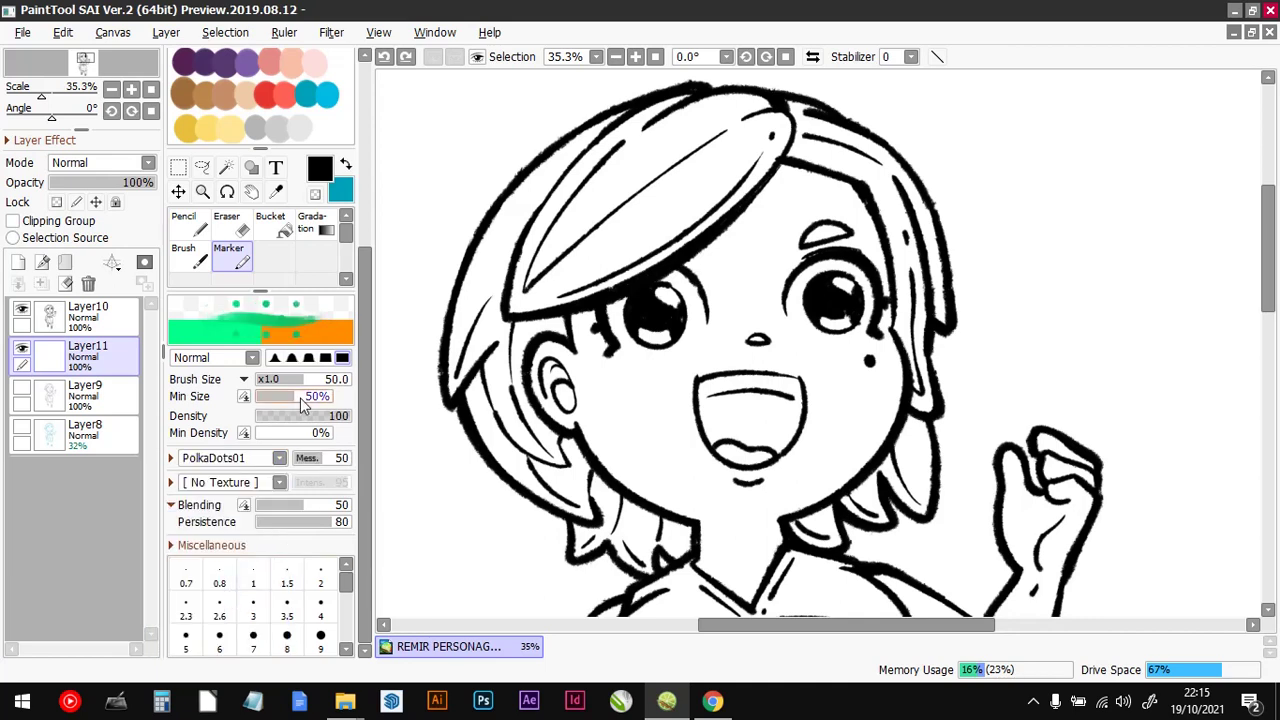
{"action": "left_click", "coordinate": [243, 379]}
{"action": "left_click", "coordinate": [272, 470]}
{"action": "left_click_drag", "start_coordinate": [272, 383], "coordinate": [348, 383]}
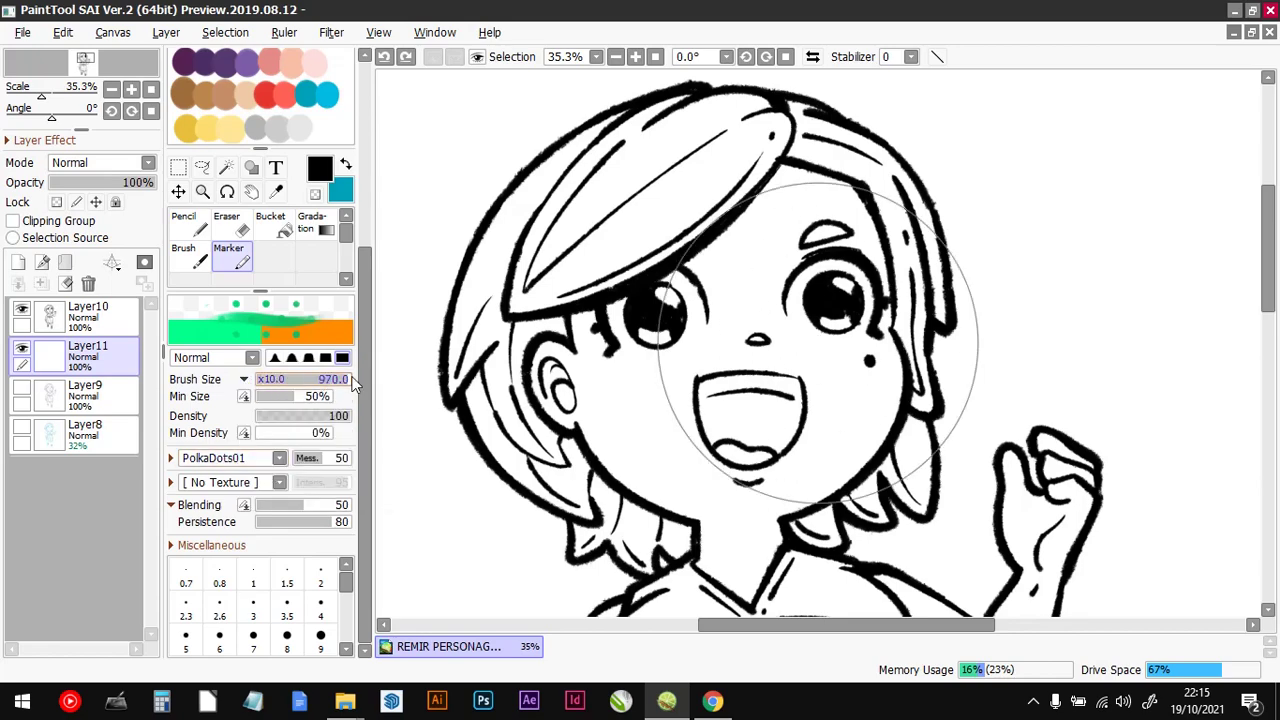
{"action": "mouse_move", "coordinate": [860, 320]}
{"action": "left_mouse_down"}
{"action": "mouse_move", "coordinate": [940, 305]}
{"action": "mouse_move", "coordinate": [956, 369]}
{"action": "left_mouse_up"}
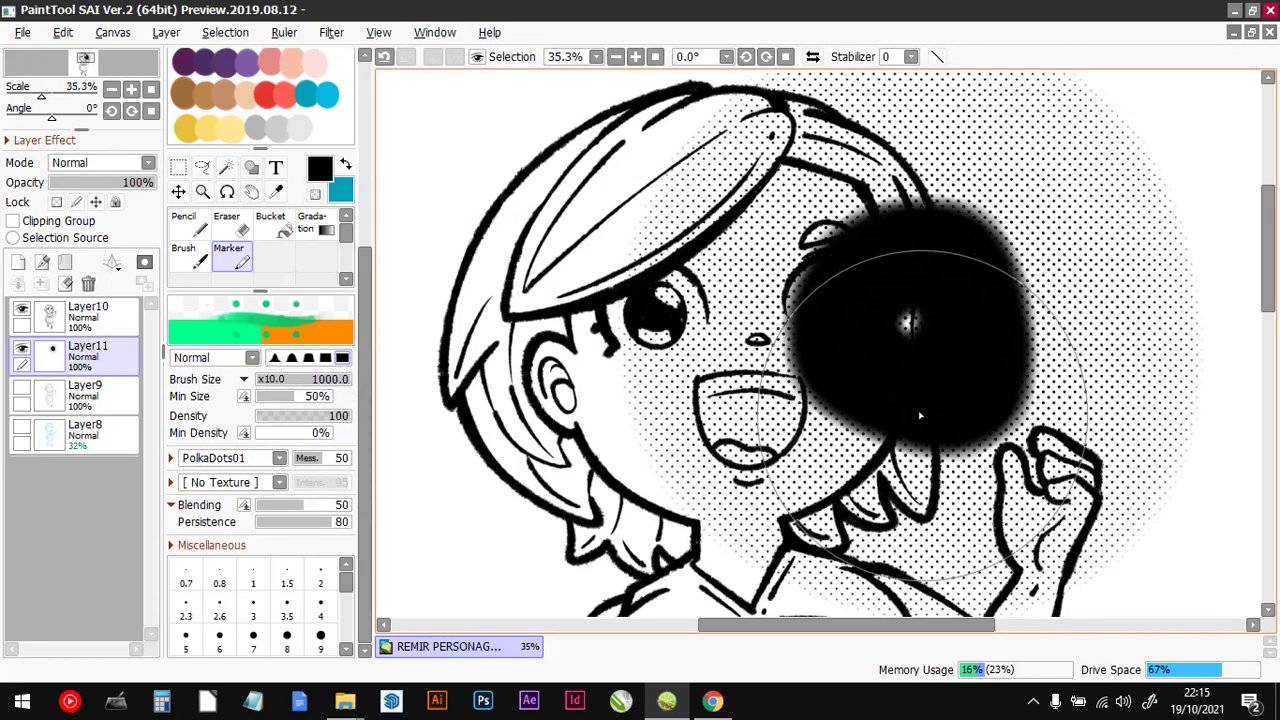
{"action": "key", "text": "ctrl+z"}
Step: Switch the Marker's shape to PolkaDots02, try a stroke near the face, and undo it
{"action": "left_click", "coordinate": [279, 457]}
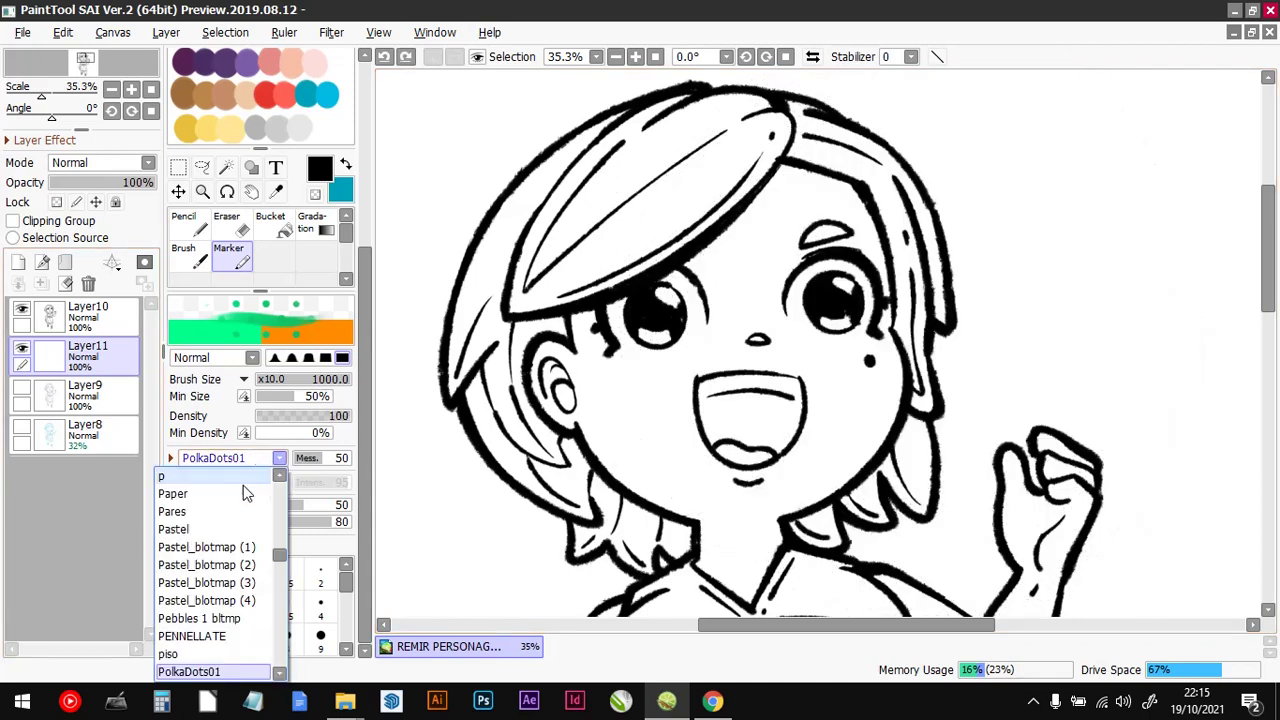
{"action": "scroll", "coordinate": [230, 600], "scroll_direction": "down", "scroll_amount": 2}
{"action": "left_click", "coordinate": [186, 666]}
{"action": "mouse_move", "coordinate": [890, 350]}
{"action": "left_mouse_down"}
{"action": "mouse_move", "coordinate": [930, 300]}
{"action": "mouse_move", "coordinate": [905, 360]}
{"action": "mouse_move", "coordinate": [886, 332]}
{"action": "left_mouse_up"}
{"action": "key", "text": "ctrl+z"}
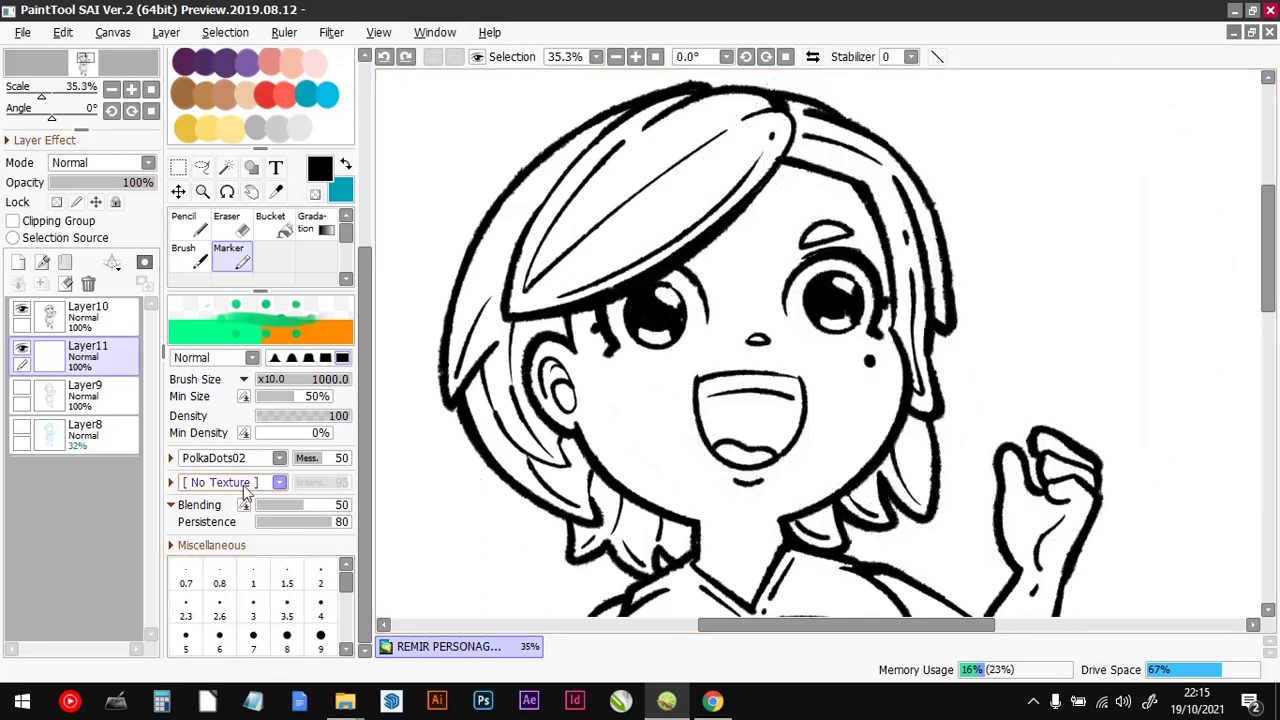
Step: Try the PolkaDots03 shape with a stroke beside the face and undo it
{"action": "left_click", "coordinate": [240, 460]}
{"action": "scroll", "coordinate": [230, 580], "scroll_direction": "down", "scroll_amount": 1}
{"action": "left_click", "coordinate": [205, 646]}
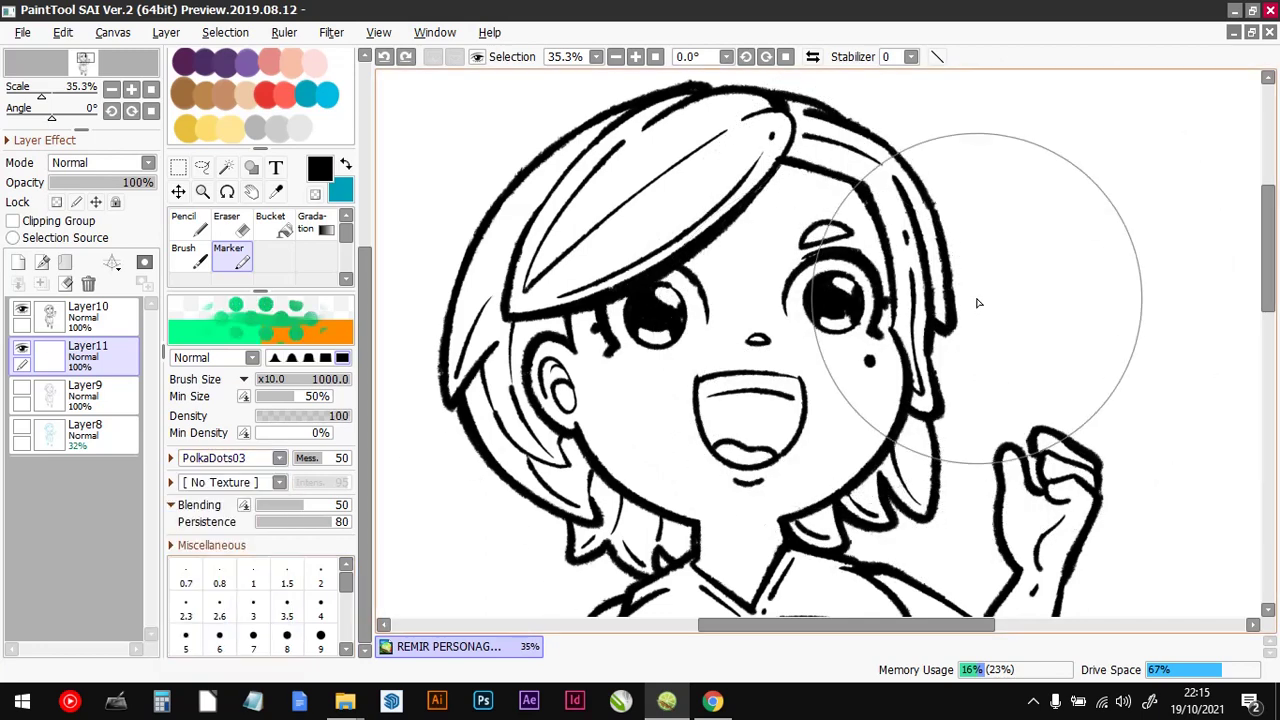
{"action": "mouse_move", "coordinate": [977, 300]}
{"action": "left_mouse_down"}
{"action": "mouse_move", "coordinate": [906, 302]}
{"action": "mouse_move", "coordinate": [991, 344]}
{"action": "mouse_move", "coordinate": [937, 301]}
{"action": "mouse_move", "coordinate": [910, 368]}
{"action": "left_mouse_up"}
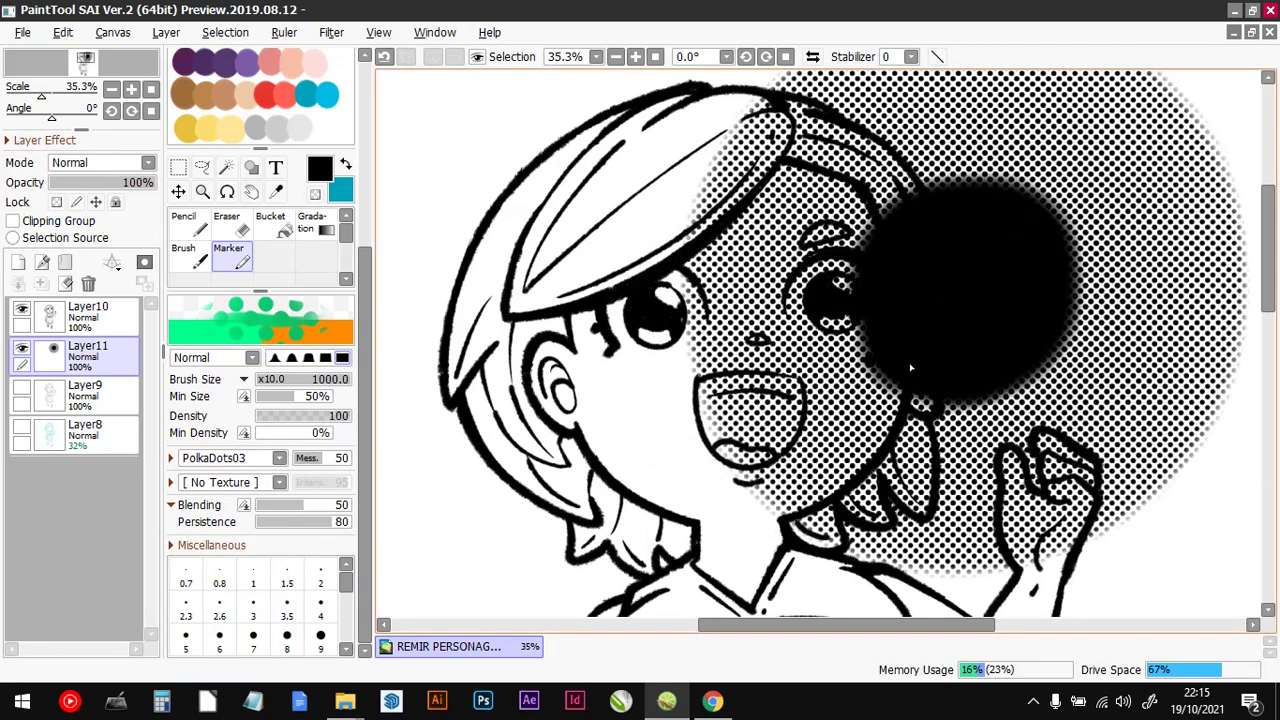
{"action": "key", "text": "ctrl+z"}
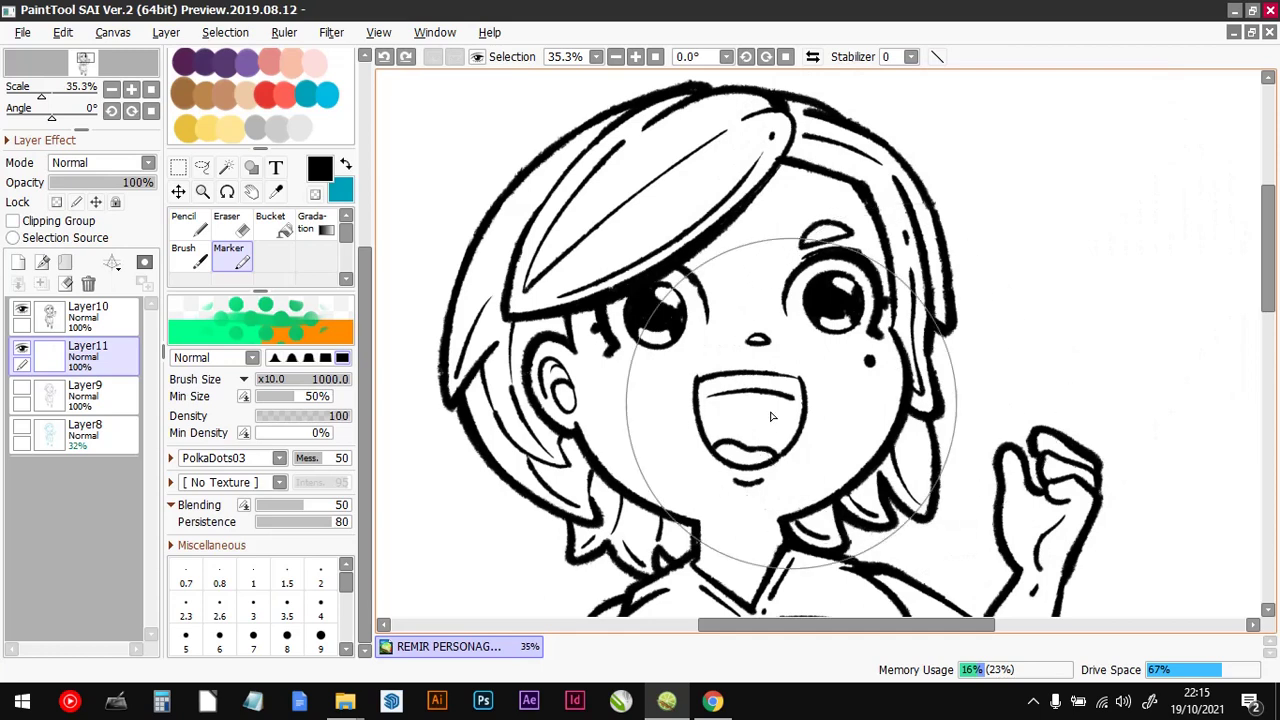
Step: Set the Marker's shape to PolkaDots02 and its brush size to 220
{"action": "left_click", "coordinate": [279, 458]}
{"action": "left_click", "coordinate": [210, 665]}
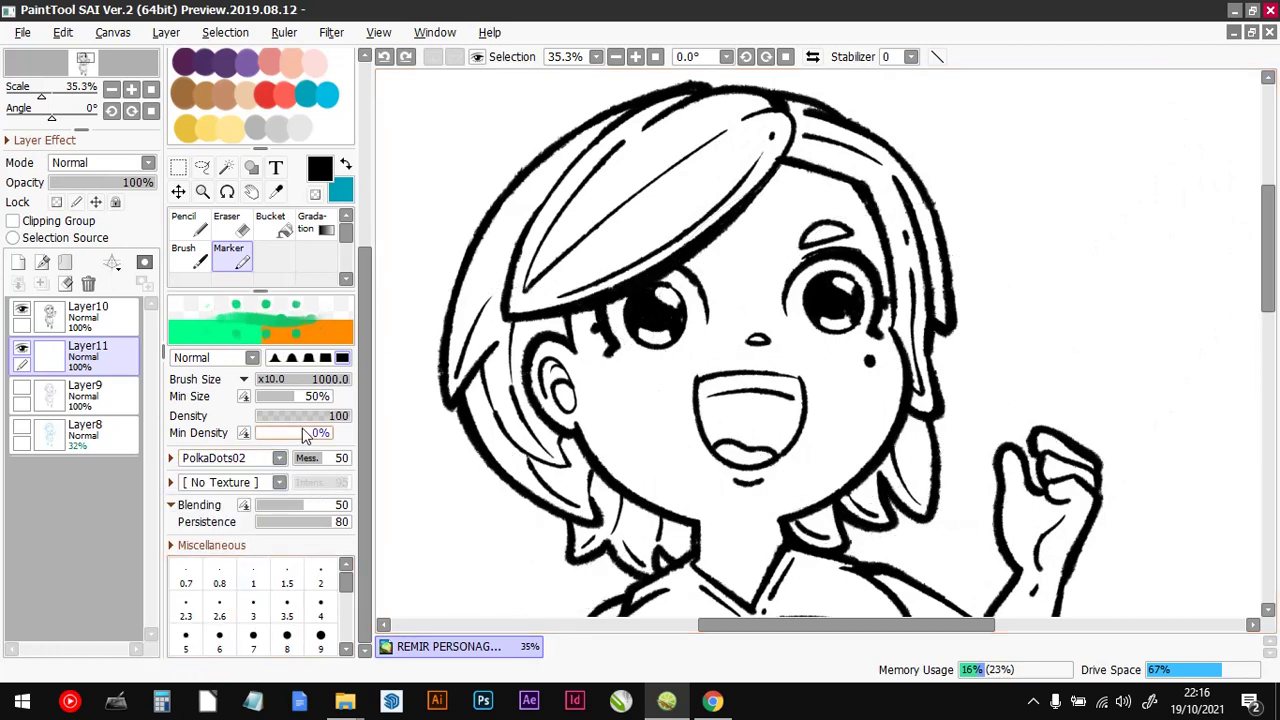
{"action": "left_click_drag", "start_coordinate": [312, 380], "coordinate": [280, 387]}
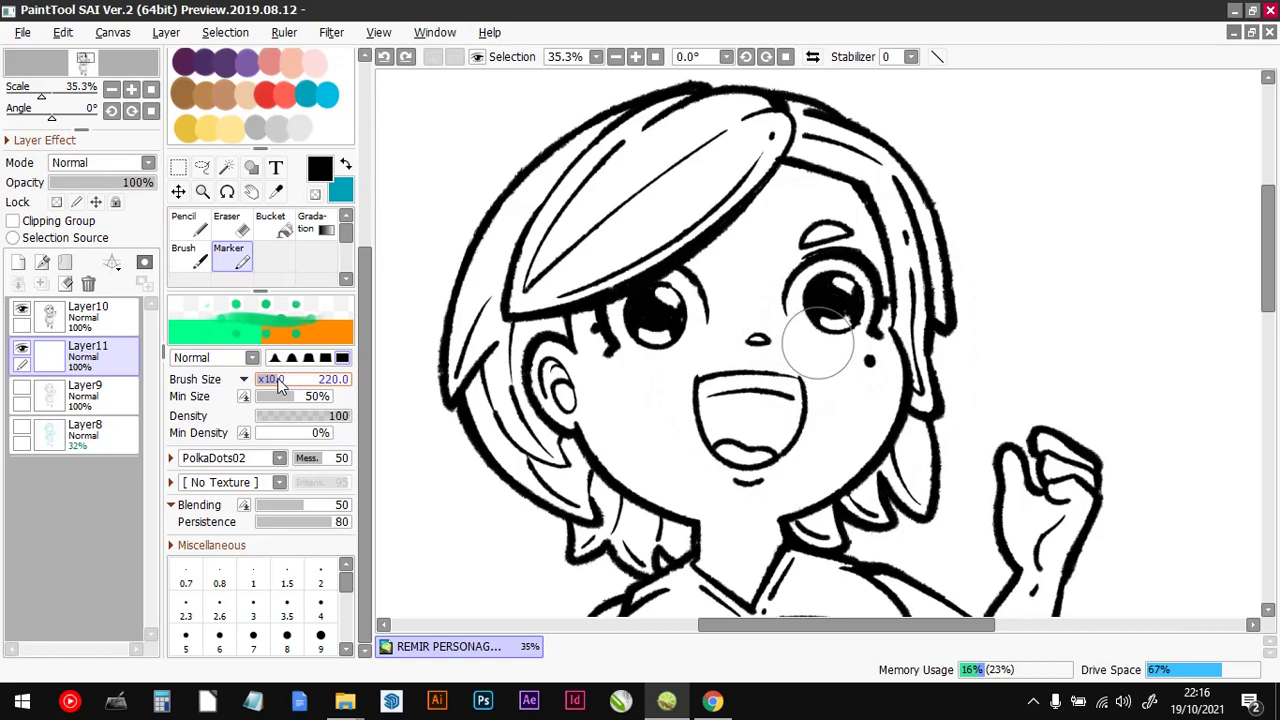
Step: Check the canvas dimensions and printing resolution in Change Canvas Resolution, then cancel without changes
{"action": "left_click", "coordinate": [113, 32]}
{"action": "mouse_move", "coordinate": [172, 35]}
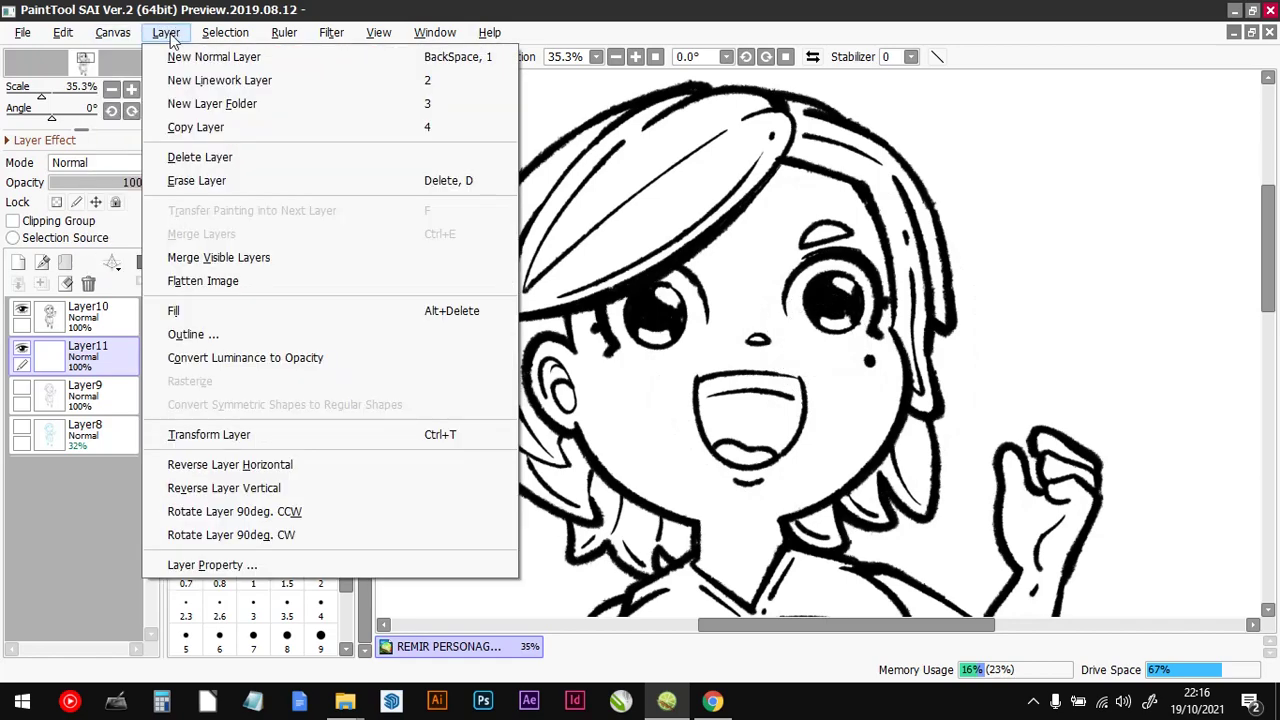
{"action": "mouse_move", "coordinate": [113, 32]}
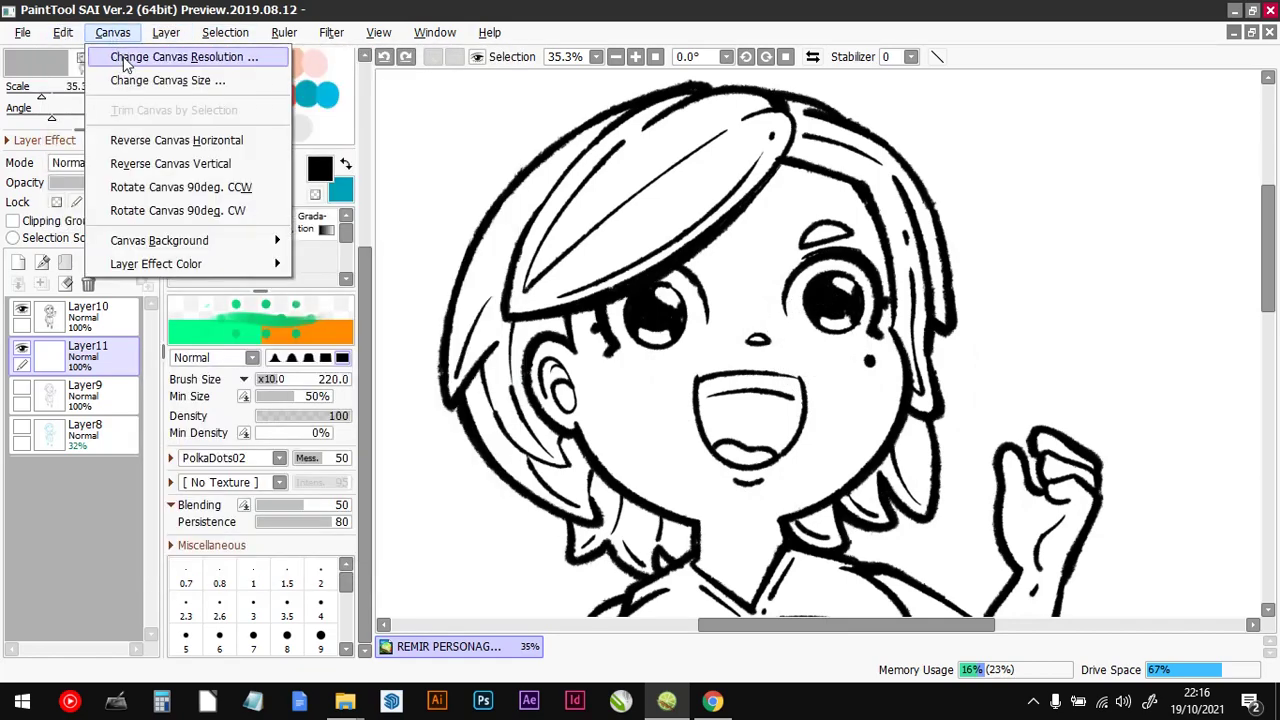
{"action": "left_click", "coordinate": [125, 60]}
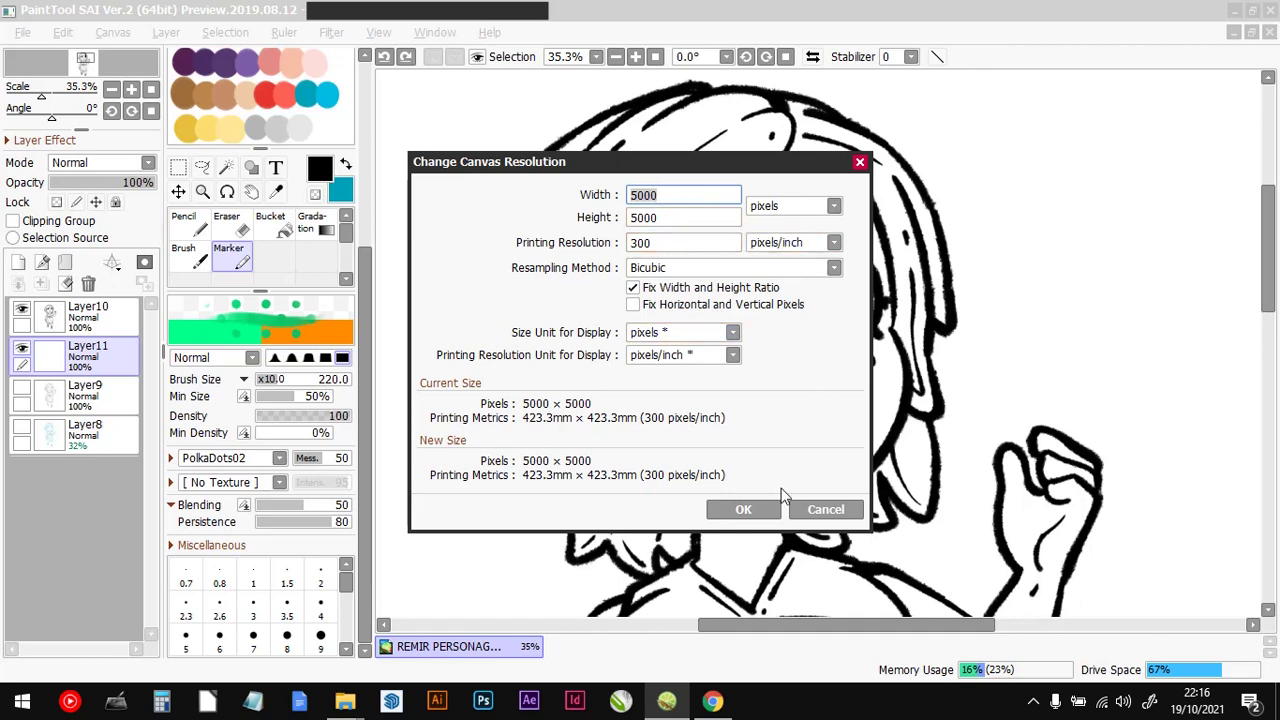
{"action": "left_click", "coordinate": [811, 505]}
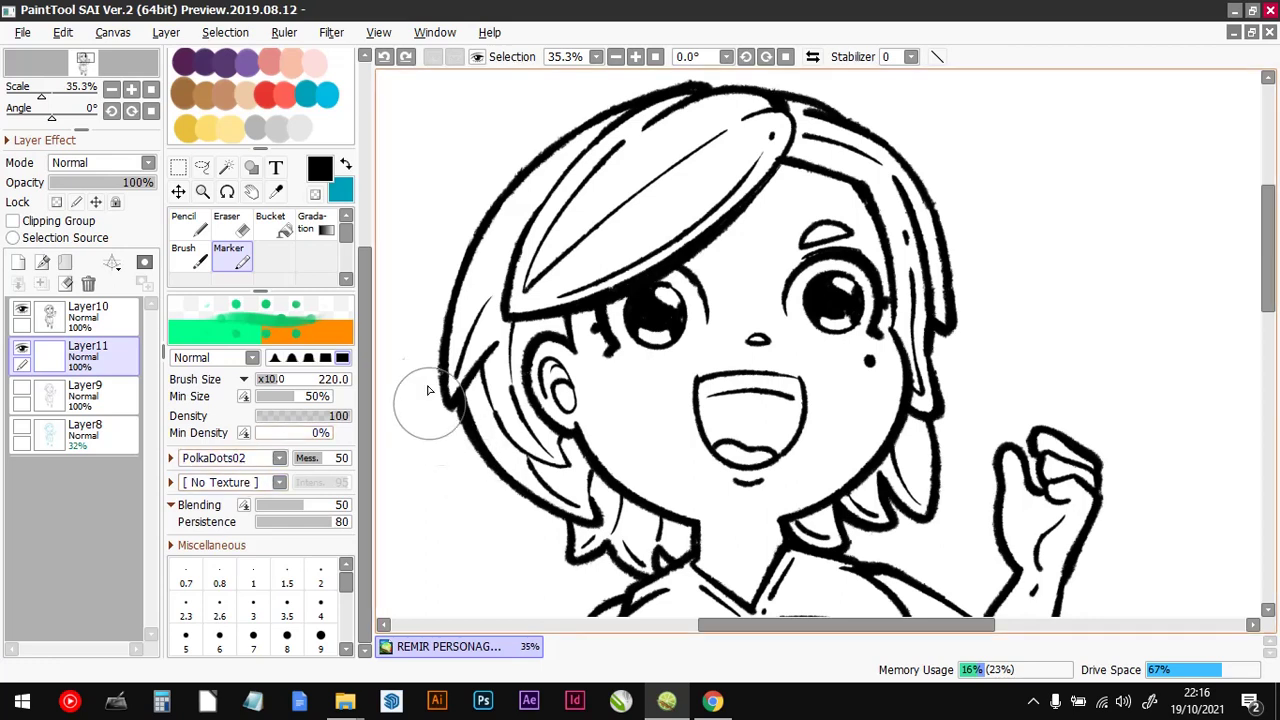
Step: Set the Marker's blot messiness to 100, comparing it with 0 and with test strokes that are undone
{"action": "mouse_move", "coordinate": [1045, 360]}
{"action": "left_mouse_down"}
{"action": "mouse_move", "coordinate": [935, 265]}
{"action": "mouse_move", "coordinate": [1050, 250]}
{"action": "mouse_move", "coordinate": [1010, 300]}
{"action": "mouse_move", "coordinate": [1000, 400]}
{"action": "mouse_move", "coordinate": [953, 380]}
{"action": "left_mouse_up"}
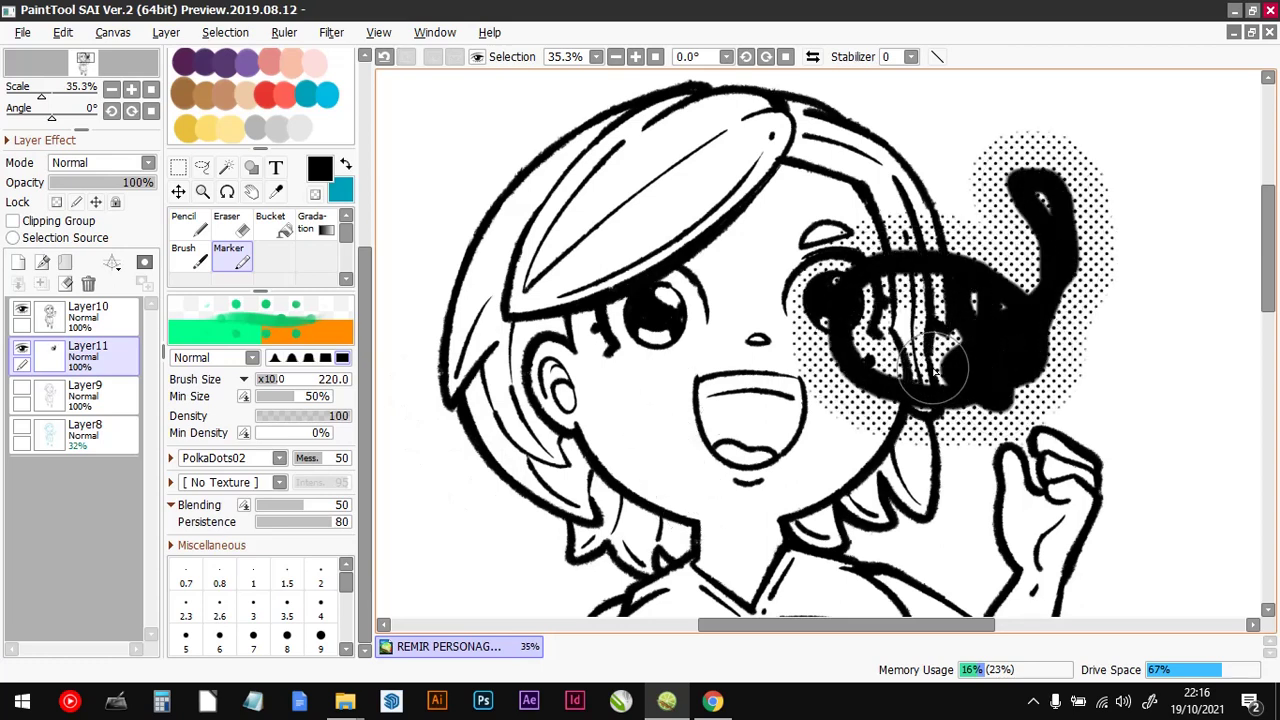
{"action": "key", "text": "ctrl+z"}
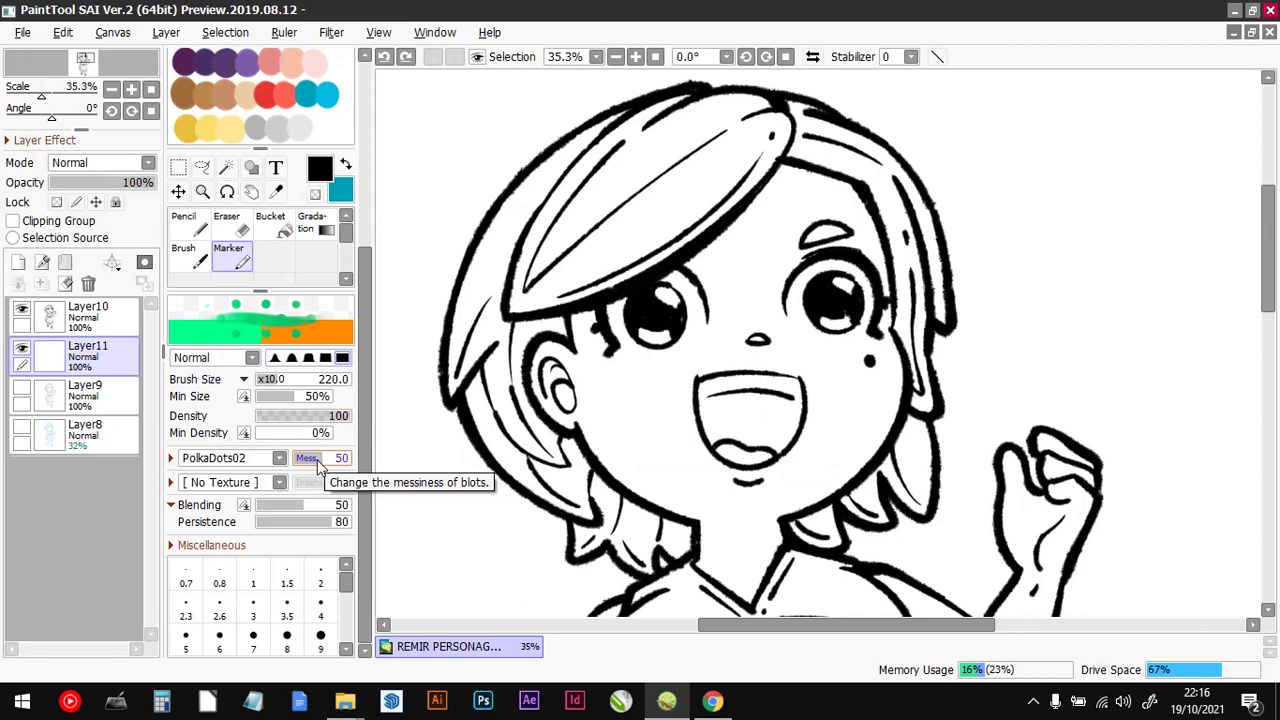
{"action": "mouse_move", "coordinate": [316, 462]}
{"action": "left_mouse_down"}
{"action": "mouse_move", "coordinate": [301, 452]}
{"action": "mouse_move", "coordinate": [357, 455]}
{"action": "mouse_move", "coordinate": [279, 462]}
{"action": "left_mouse_up"}
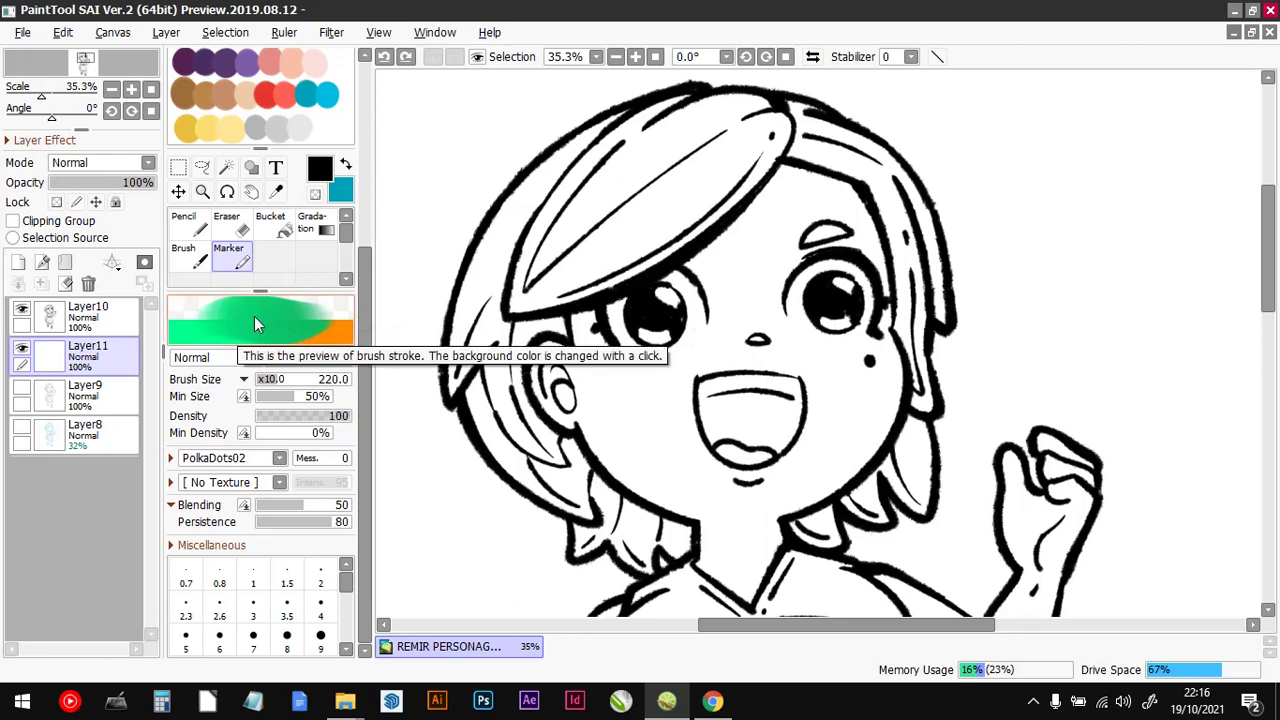
{"action": "left_click_drag", "start_coordinate": [310, 462], "coordinate": [397, 462]}
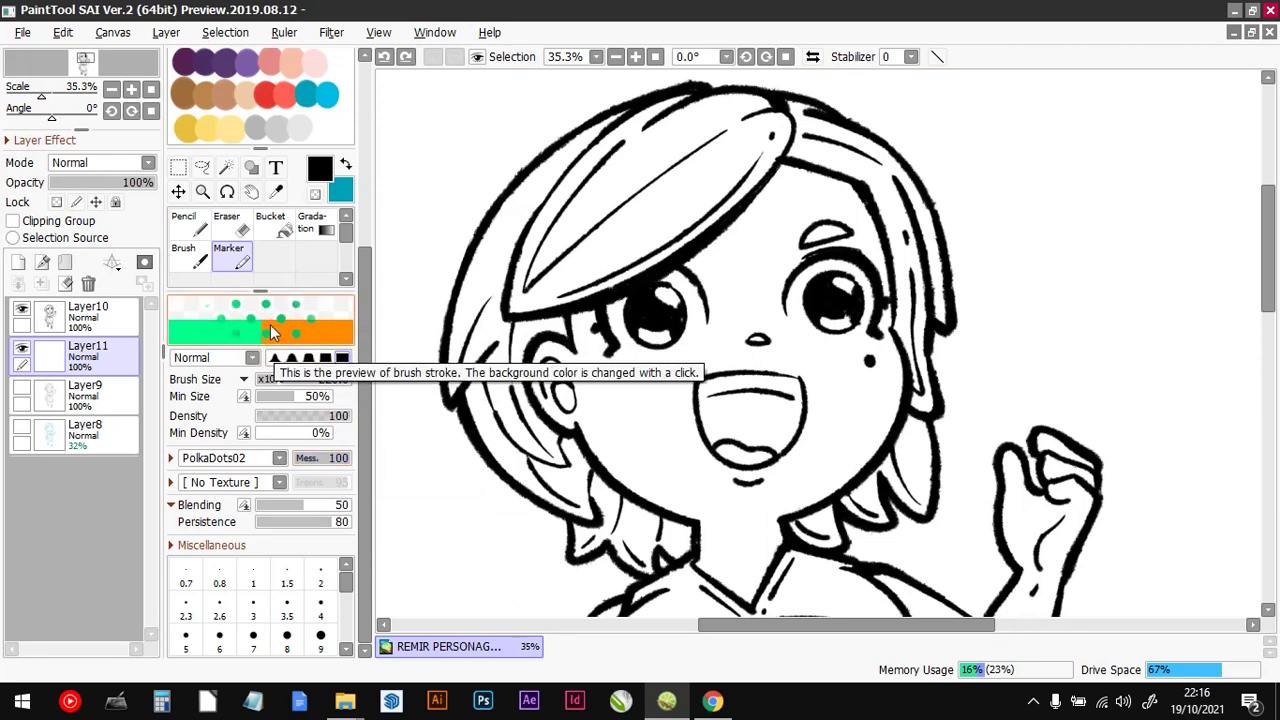
{"action": "mouse_move", "coordinate": [950, 345]}
{"action": "left_mouse_down"}
{"action": "mouse_move", "coordinate": [1061, 252]}
{"action": "mouse_move", "coordinate": [967, 265]}
{"action": "mouse_move", "coordinate": [1089, 355]}
{"action": "mouse_move", "coordinate": [1072, 415]}
{"action": "mouse_move", "coordinate": [1078, 220]}
{"action": "mouse_move", "coordinate": [1045, 393]}
{"action": "mouse_move", "coordinate": [921, 325]}
{"action": "mouse_move", "coordinate": [1018, 405]}
{"action": "mouse_move", "coordinate": [964, 468]}
{"action": "mouse_move", "coordinate": [867, 378]}
{"action": "mouse_move", "coordinate": [867, 345]}
{"action": "mouse_move", "coordinate": [952, 275]}
{"action": "mouse_move", "coordinate": [879, 185]}
{"action": "mouse_move", "coordinate": [869, 355]}
{"action": "mouse_move", "coordinate": [837, 410]}
{"action": "mouse_move", "coordinate": [870, 195]}
{"action": "mouse_move", "coordinate": [777, 320]}
{"action": "mouse_move", "coordinate": [833, 386]}
{"action": "mouse_move", "coordinate": [784, 428]}
{"action": "mouse_move", "coordinate": [860, 455]}
{"action": "mouse_move", "coordinate": [812, 430]}
{"action": "left_mouse_up"}
{"action": "key", "text": "ctrl+z"}
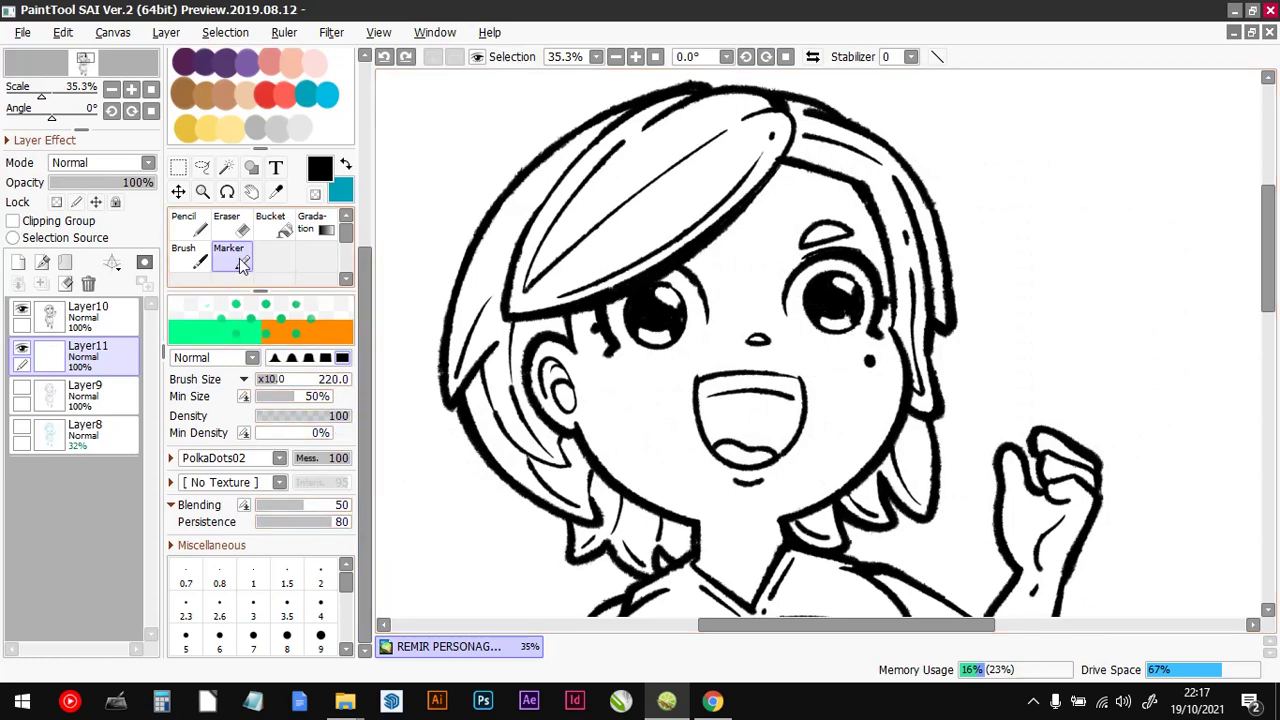
Step: Examine the Brush tool's PolkaDots02 settings, return to the Marker, and paint and undo a test patch beside the hair
{"action": "left_click", "coordinate": [193, 258]}
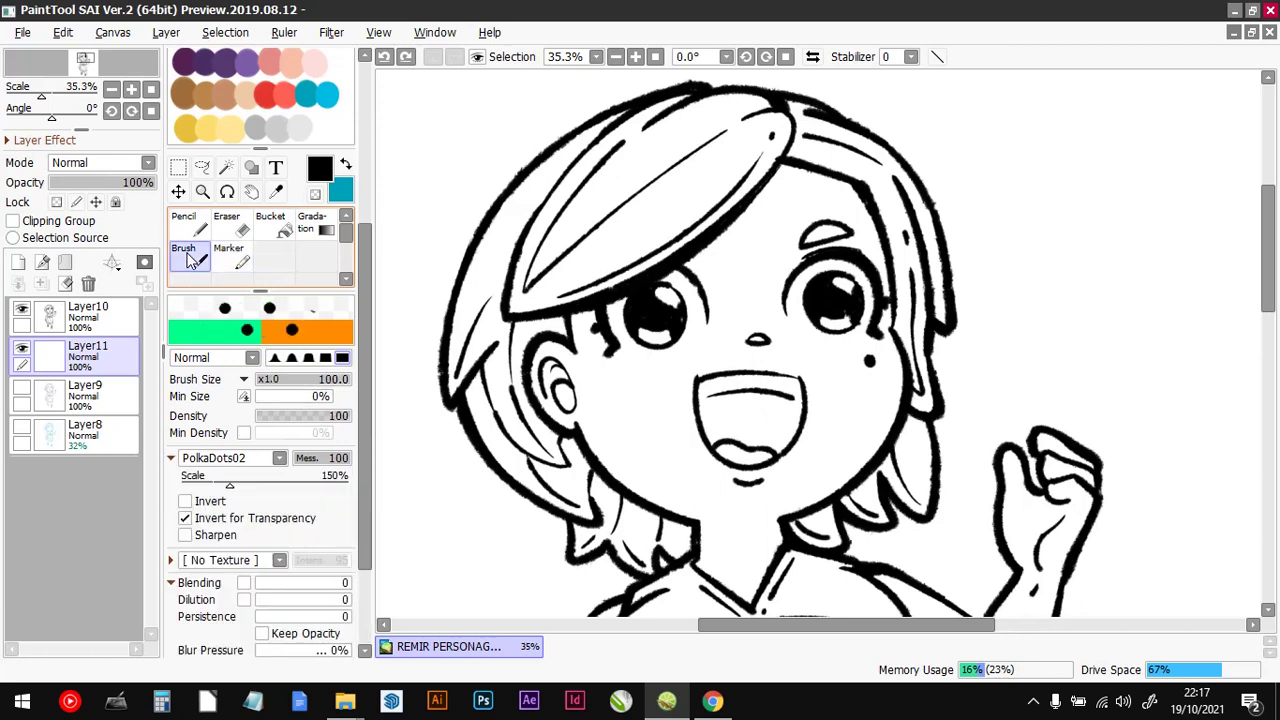
{"action": "left_click", "coordinate": [173, 460]}
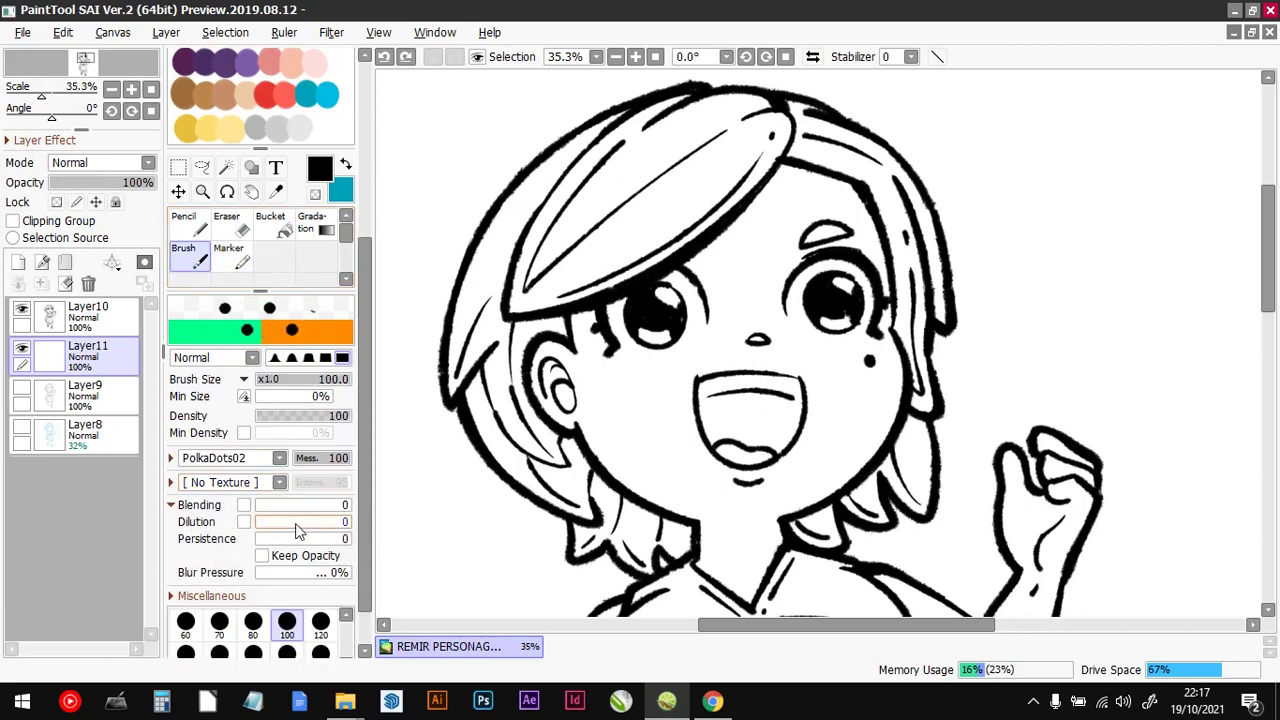
{"action": "left_click", "coordinate": [241, 262]}
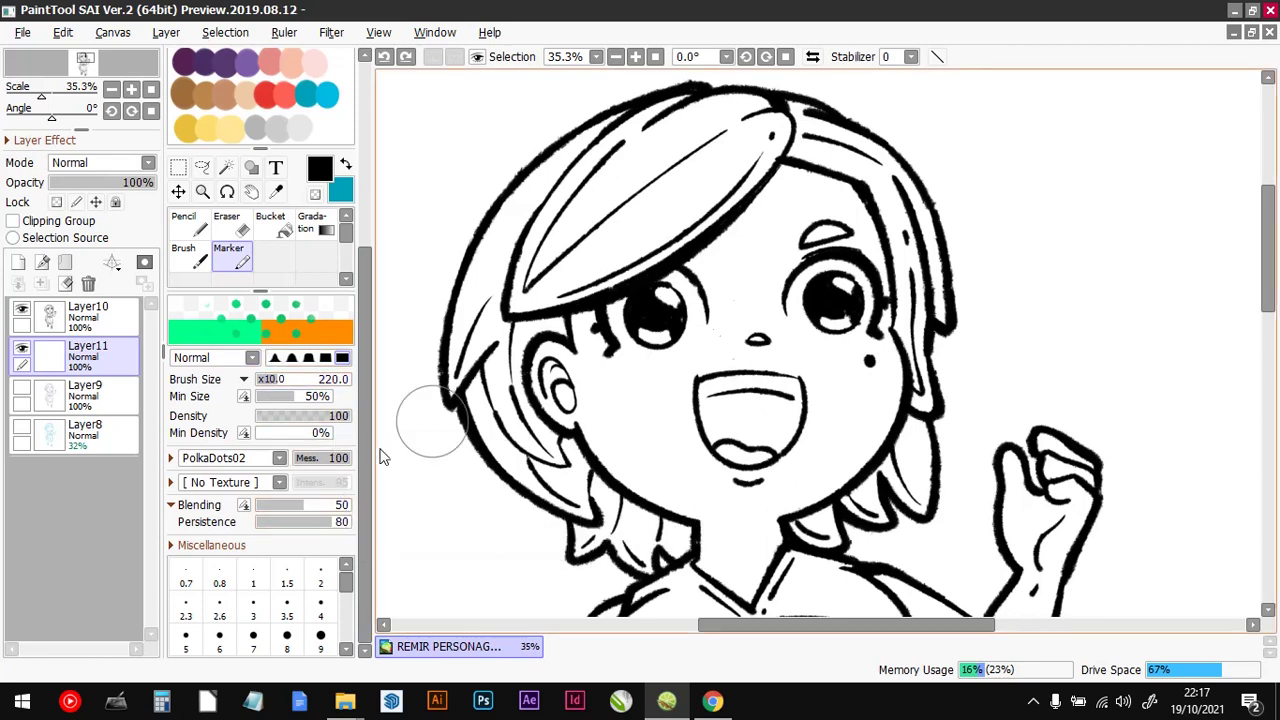
{"action": "mouse_move", "coordinate": [1078, 232]}
{"action": "left_mouse_down"}
{"action": "mouse_move", "coordinate": [1024, 313]}
{"action": "mouse_move", "coordinate": [991, 294]}
{"action": "left_mouse_up"}
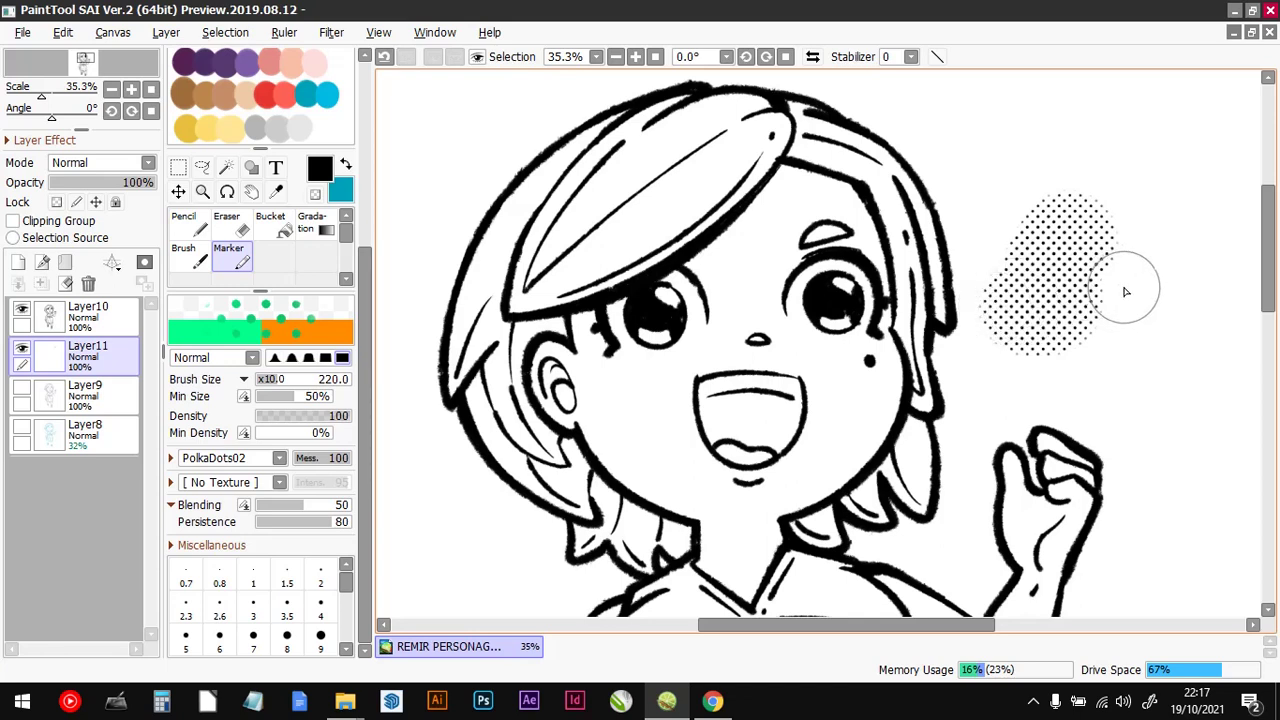
{"action": "key", "text": "ctrl+z"}
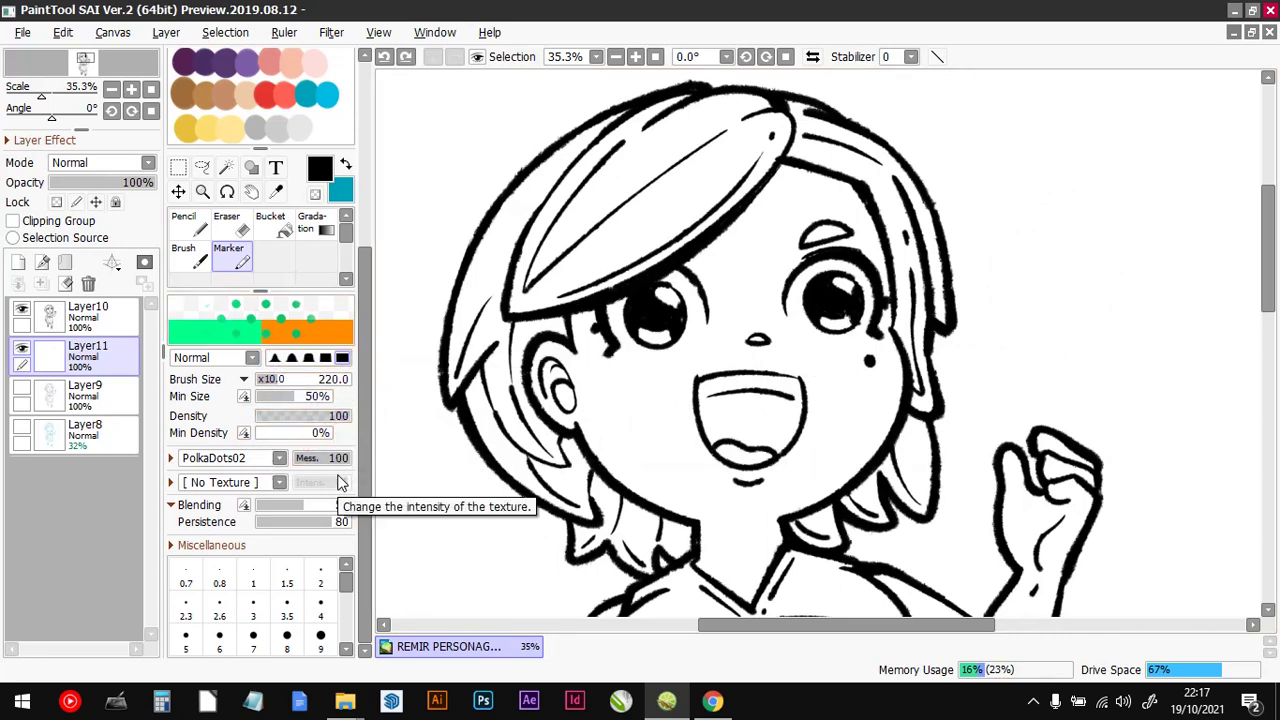
Step: Disable pressure control of the Marker's minimum density, set messiness to 100, then paint and undo a test patch of dots
{"action": "left_click_drag", "start_coordinate": [343, 463], "coordinate": [268, 470]}
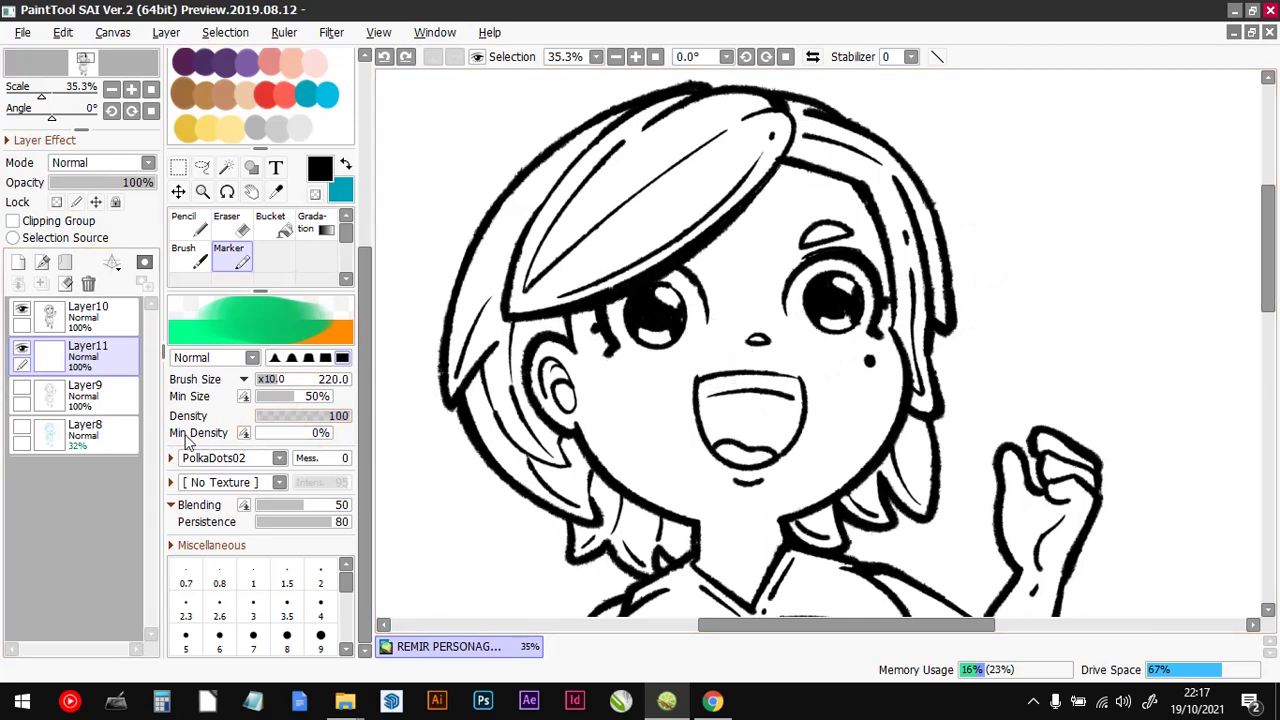
{"action": "left_click", "coordinate": [244, 434]}
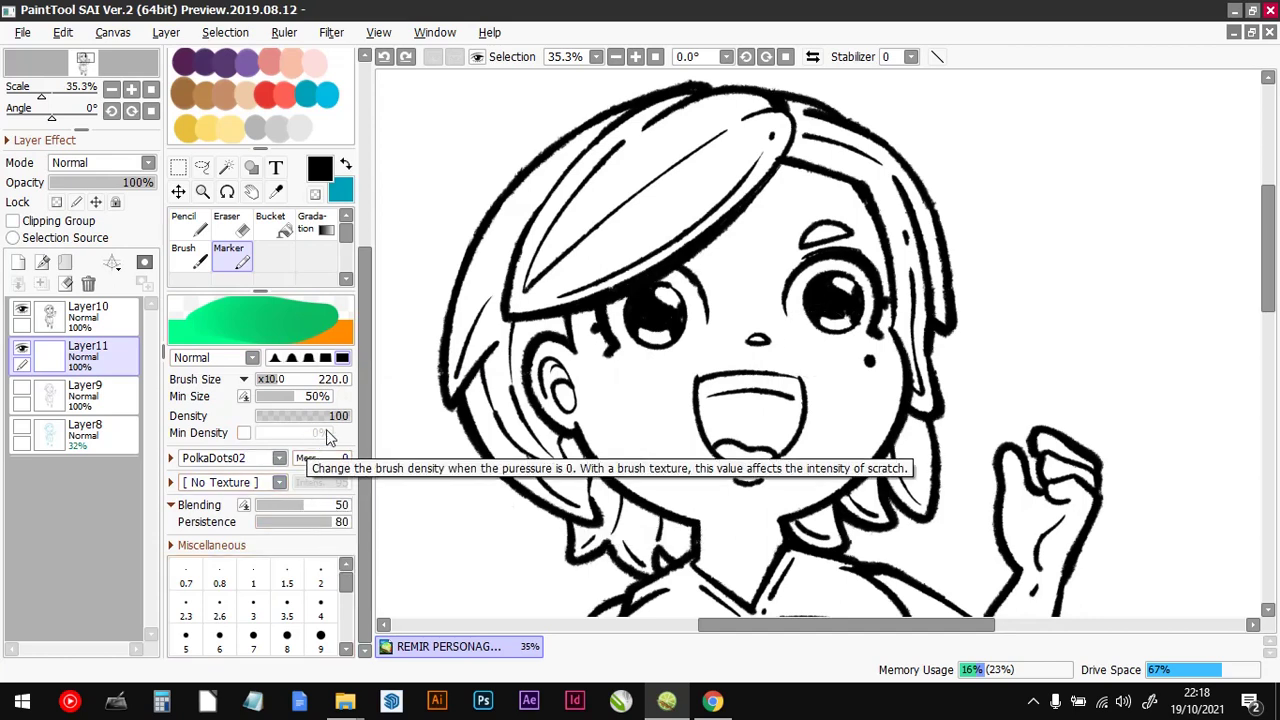
{"action": "left_click", "coordinate": [347, 457]}
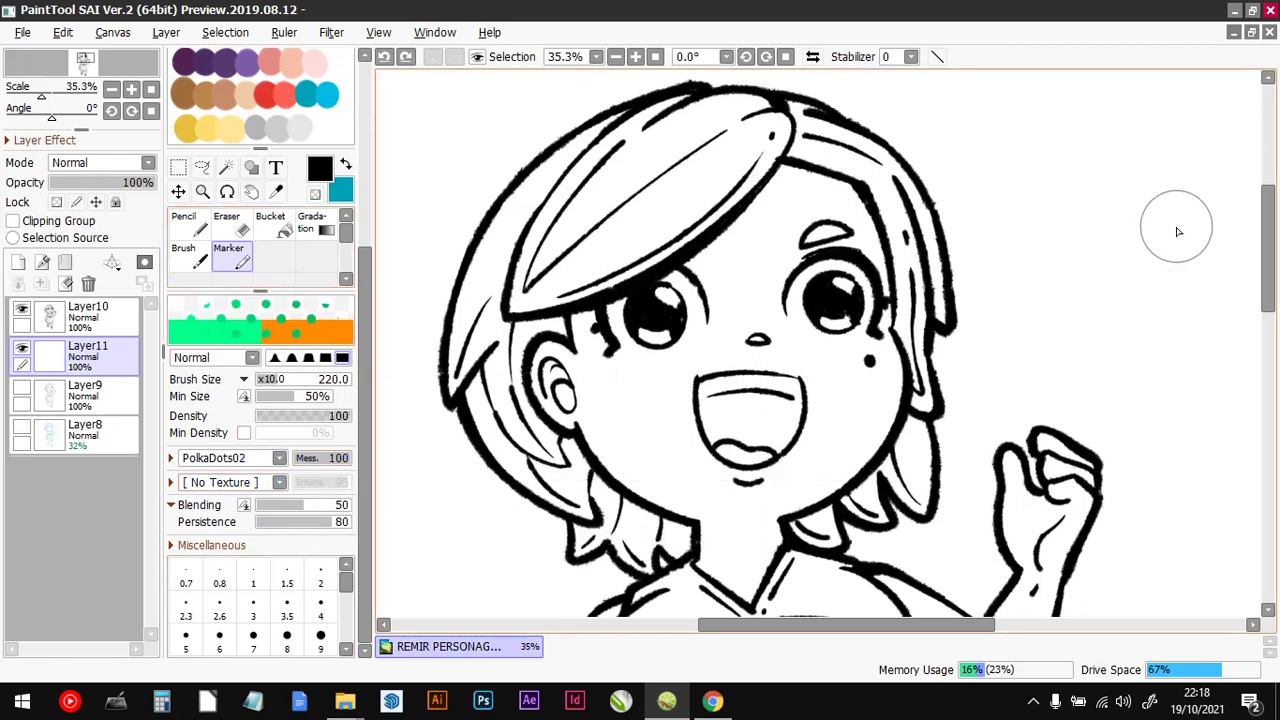
{"action": "mouse_move", "coordinate": [1160, 229]}
{"action": "left_mouse_down"}
{"action": "mouse_move", "coordinate": [1066, 340]}
{"action": "mouse_move", "coordinate": [1054, 215]}
{"action": "mouse_move", "coordinate": [1067, 313]}
{"action": "mouse_move", "coordinate": [1089, 341]}
{"action": "mouse_move", "coordinate": [1149, 268]}
{"action": "mouse_move", "coordinate": [1094, 331]}
{"action": "mouse_move", "coordinate": [1107, 172]}
{"action": "mouse_move", "coordinate": [978, 217]}
{"action": "mouse_move", "coordinate": [1026, 330]}
{"action": "mouse_move", "coordinate": [1047, 234]}
{"action": "mouse_move", "coordinate": [1055, 360]}
{"action": "mouse_move", "coordinate": [1062, 298]}
{"action": "left_mouse_up"}
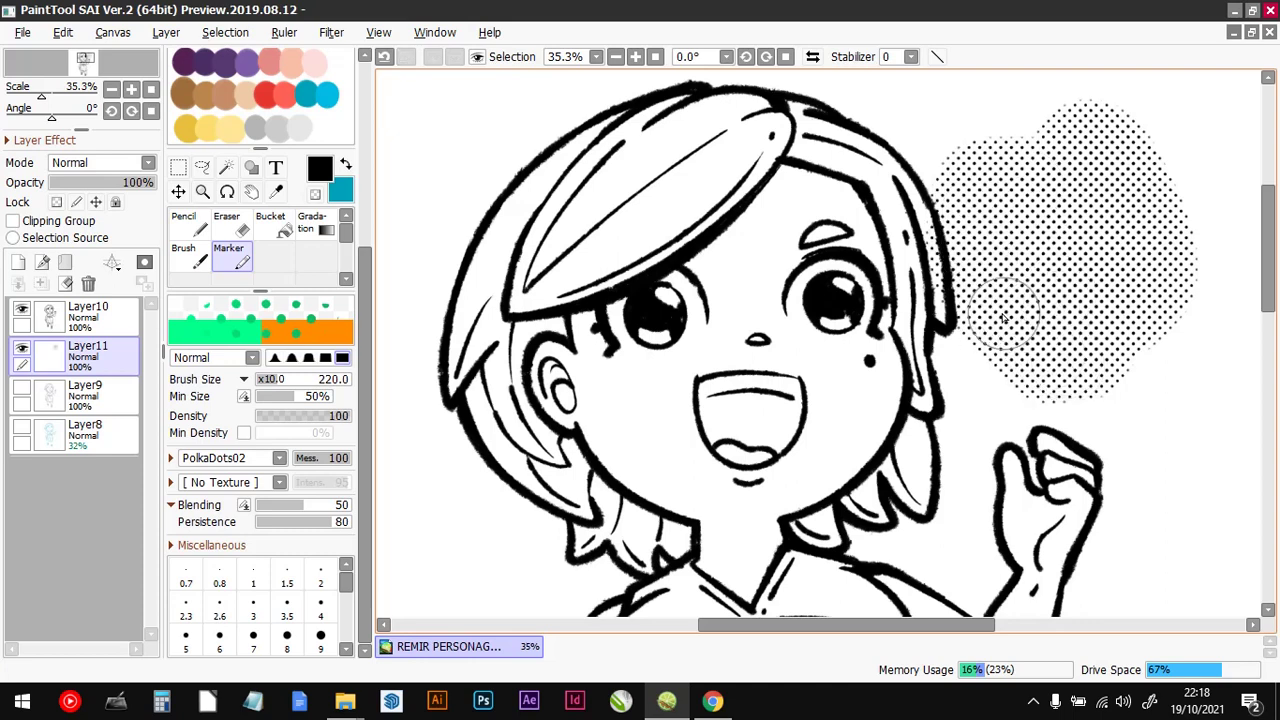
{"action": "key", "text": "ctrl+z"}
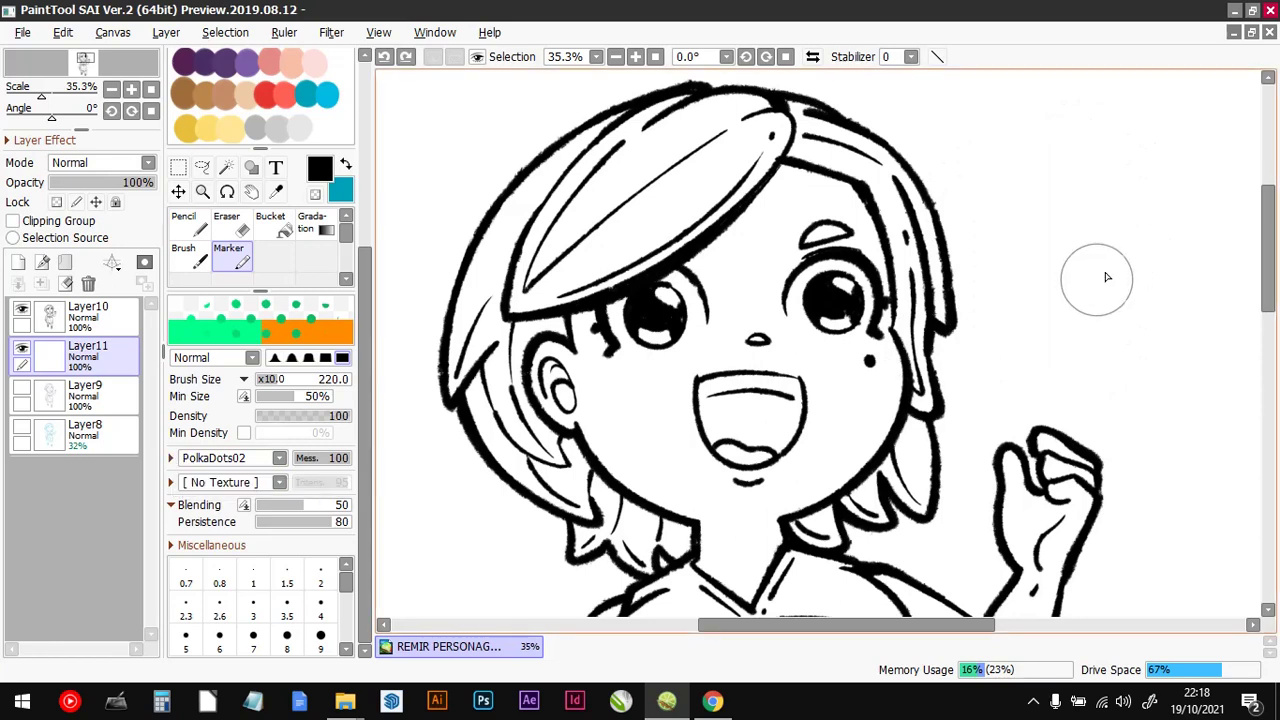
Step: Paint a dot patch beside the hair, then set the PolkaDots02 blot scale to 217% and paint an overlapping patch for comparison
{"action": "mouse_move", "coordinate": [1080, 274]}
{"action": "left_mouse_down"}
{"action": "mouse_move", "coordinate": [1041, 256]}
{"action": "mouse_move", "coordinate": [1088, 282]}
{"action": "left_mouse_up"}
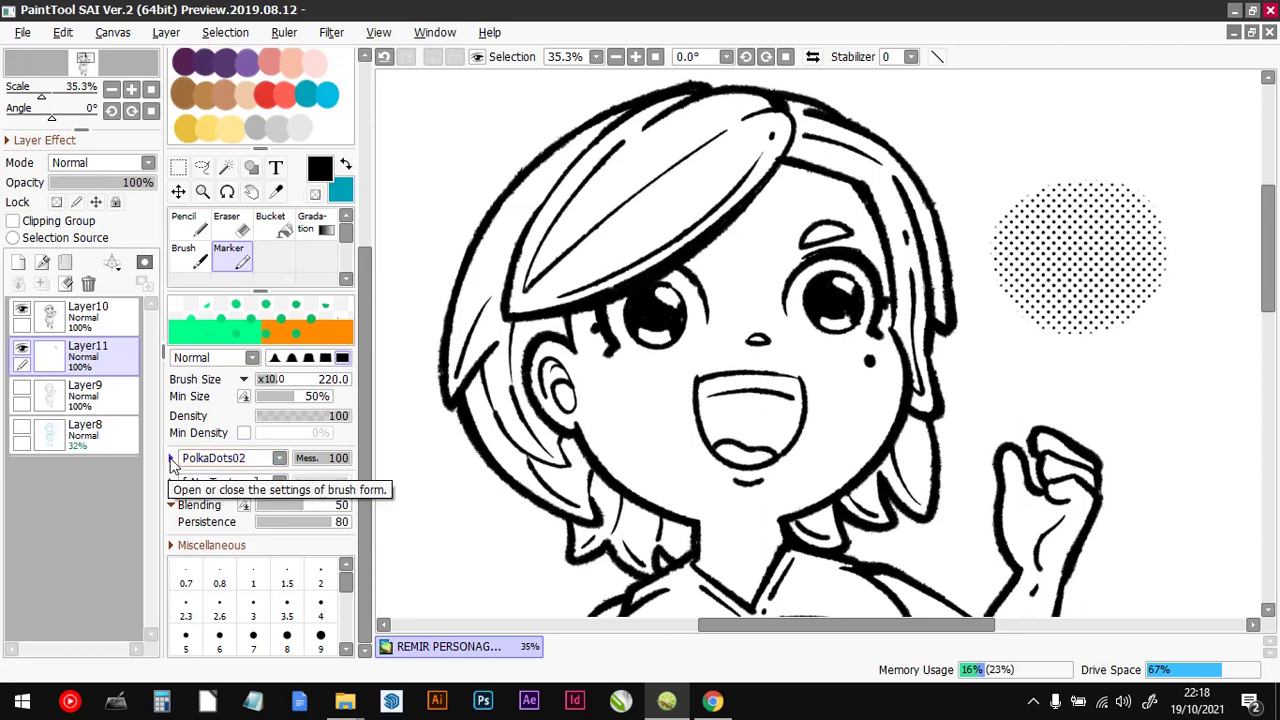
{"action": "left_click", "coordinate": [170, 458]}
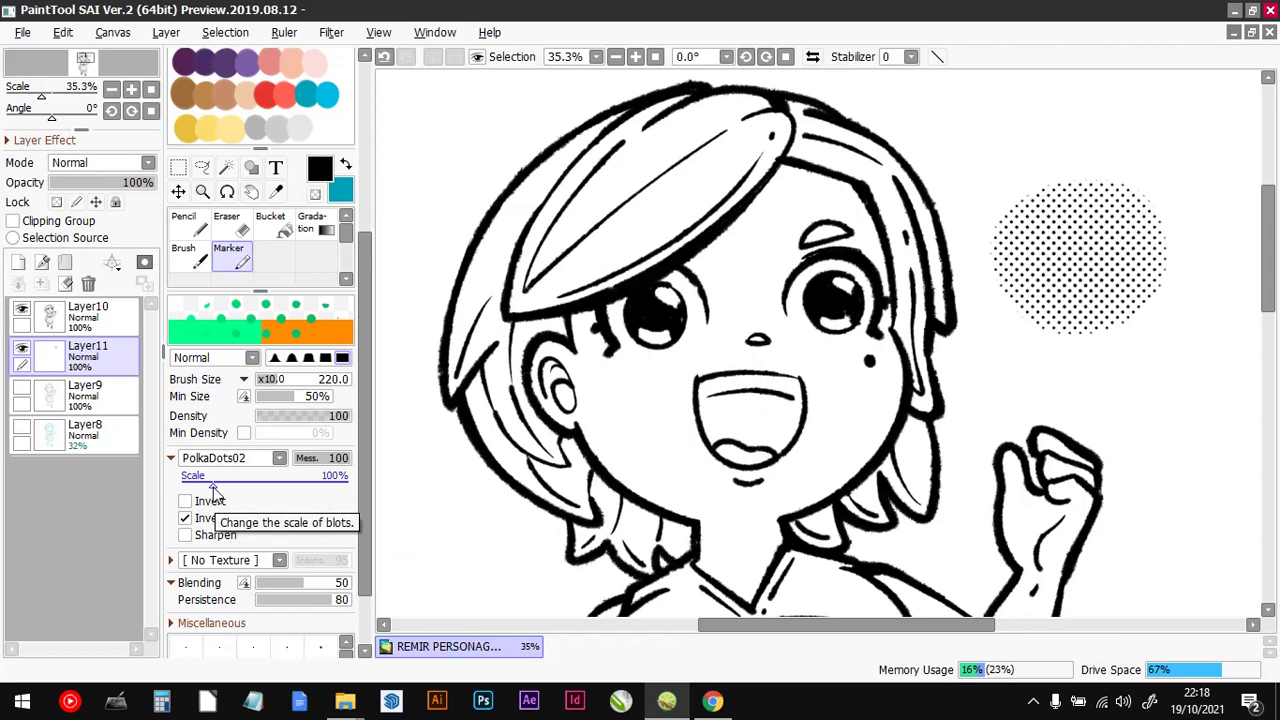
{"action": "left_click_drag", "start_coordinate": [216, 491], "coordinate": [252, 488]}
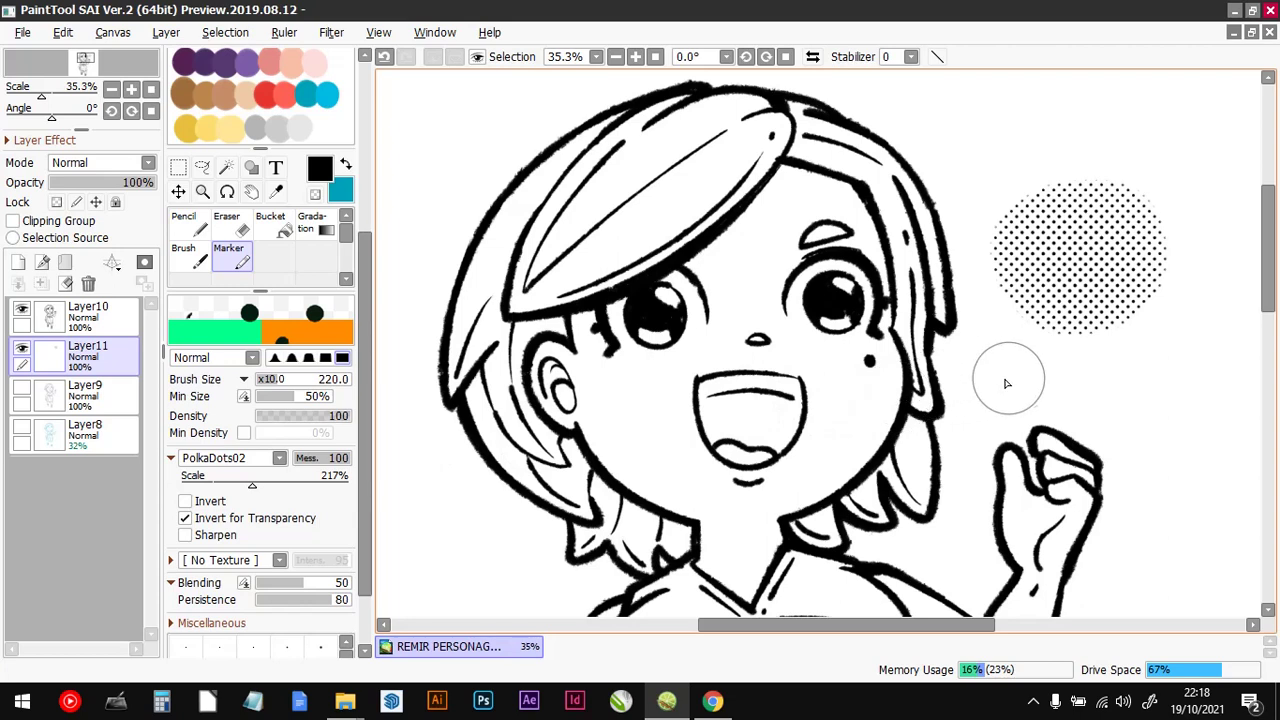
{"action": "mouse_move", "coordinate": [1018, 388]}
{"action": "left_mouse_down"}
{"action": "mouse_move", "coordinate": [1098, 366]}
{"action": "mouse_move", "coordinate": [1048, 395]}
{"action": "mouse_move", "coordinate": [1156, 398]}
{"action": "mouse_move", "coordinate": [1054, 343]}
{"action": "mouse_move", "coordinate": [1055, 423]}
{"action": "mouse_move", "coordinate": [1010, 378]}
{"action": "mouse_move", "coordinate": [1068, 381]}
{"action": "left_mouse_up"}
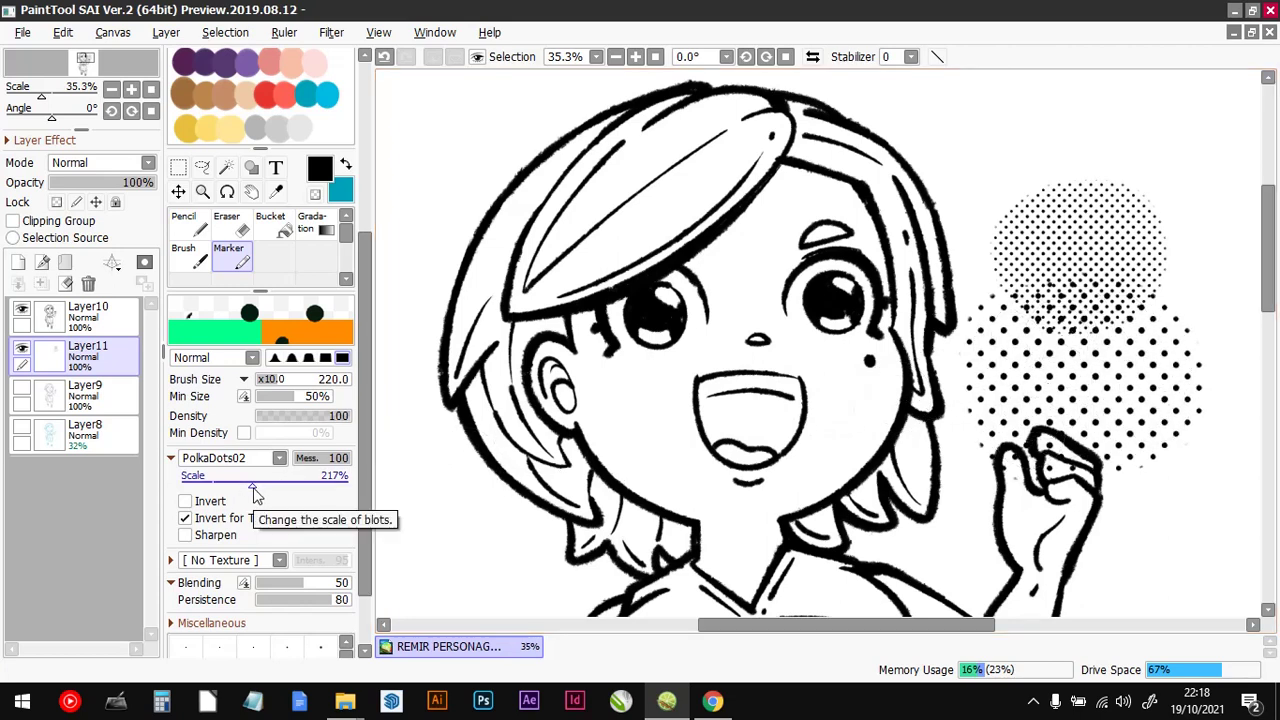
Step: Paint further comparison patches beside the character with the blot scale at 97% and at 197%
{"action": "left_click_drag", "start_coordinate": [257, 490], "coordinate": [211, 488]}
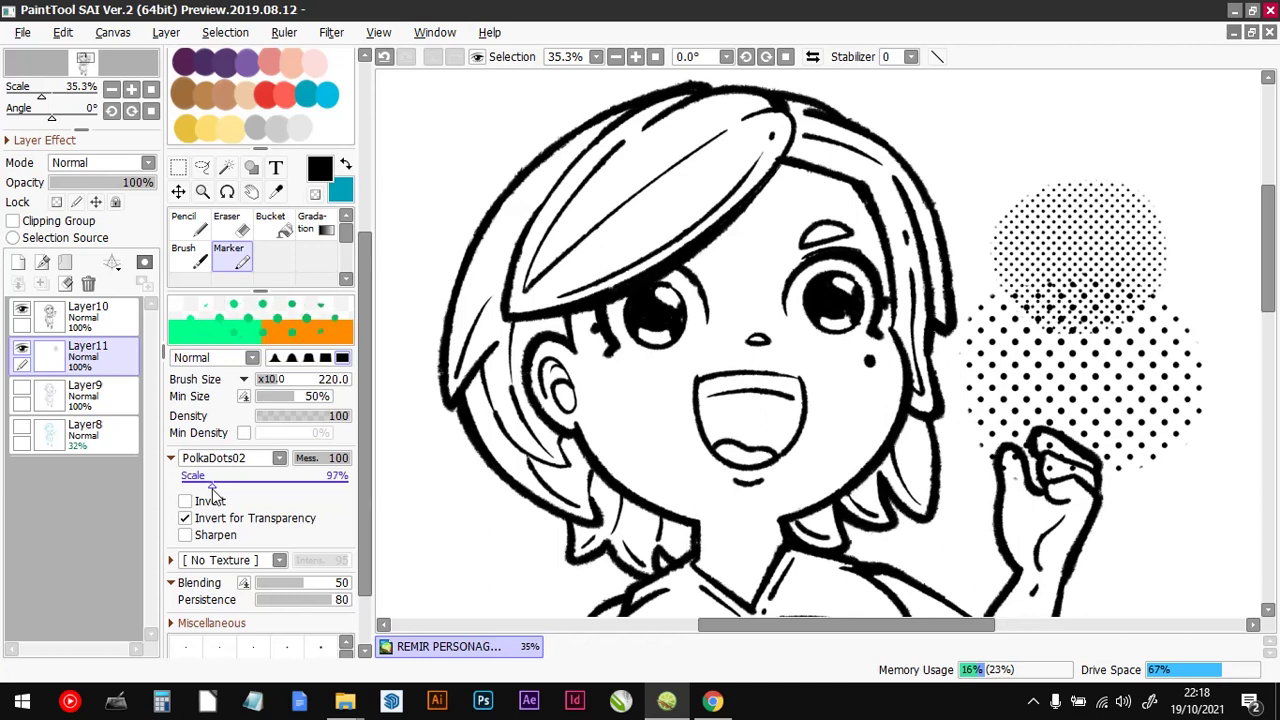
{"action": "mouse_move", "coordinate": [1046, 181]}
{"action": "left_mouse_down"}
{"action": "mouse_move", "coordinate": [988, 176]}
{"action": "mouse_move", "coordinate": [1002, 212]}
{"action": "mouse_move", "coordinate": [1042, 226]}
{"action": "left_mouse_up"}
{"action": "left_click_drag", "start_coordinate": [211, 487], "coordinate": [245, 500]}
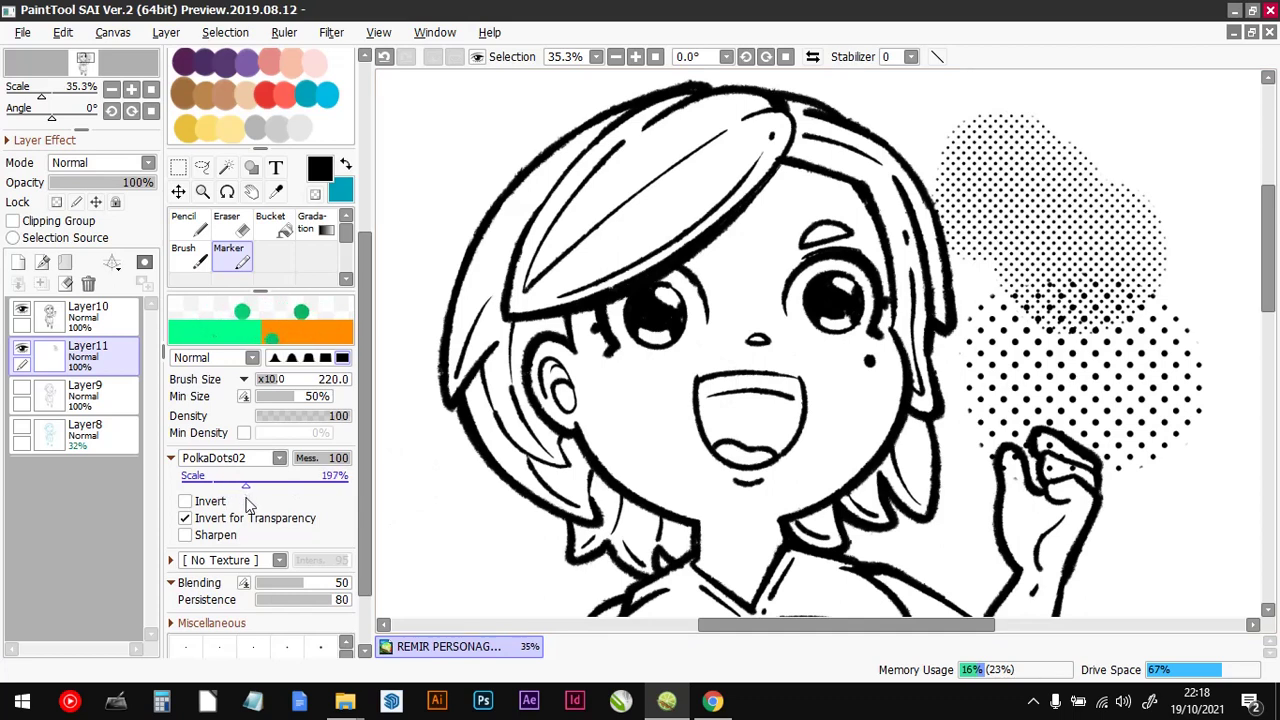
{"action": "mouse_move", "coordinate": [1200, 149]}
{"action": "left_mouse_down"}
{"action": "mouse_move", "coordinate": [1185, 290]}
{"action": "mouse_move", "coordinate": [1193, 410]}
{"action": "mouse_move", "coordinate": [1148, 567]}
{"action": "mouse_move", "coordinate": [1106, 397]}
{"action": "left_mouse_up"}
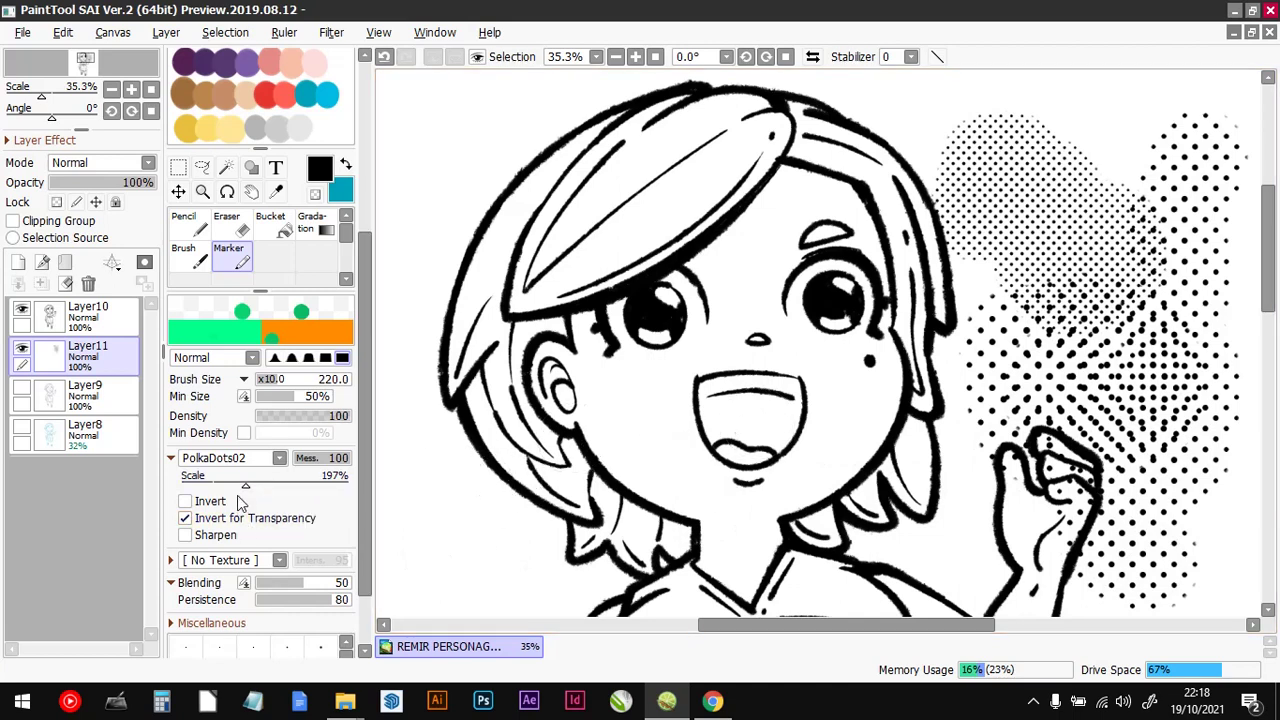
Step: Set the PolkaDots02 blot scale back to 100% and undo the comparison patches
{"action": "left_click_drag", "start_coordinate": [245, 491], "coordinate": [212, 490]}
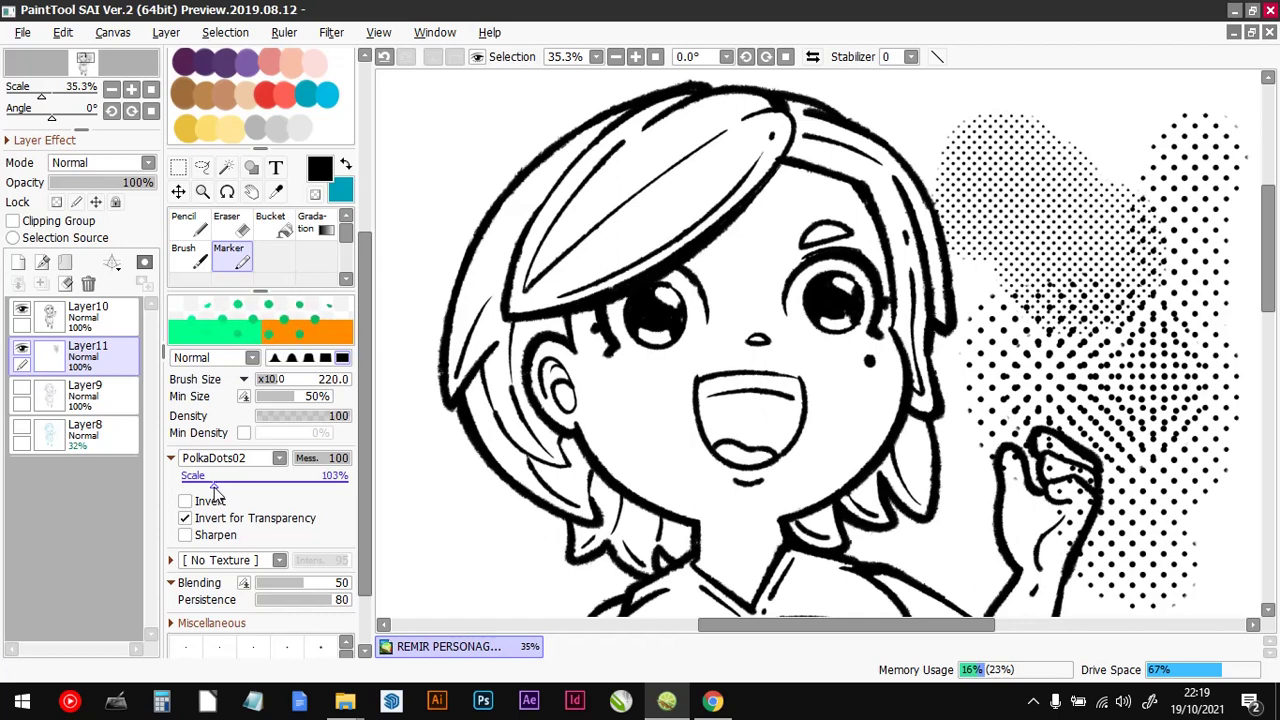
{"action": "left_click_drag", "start_coordinate": [213, 490], "coordinate": [215, 490]}
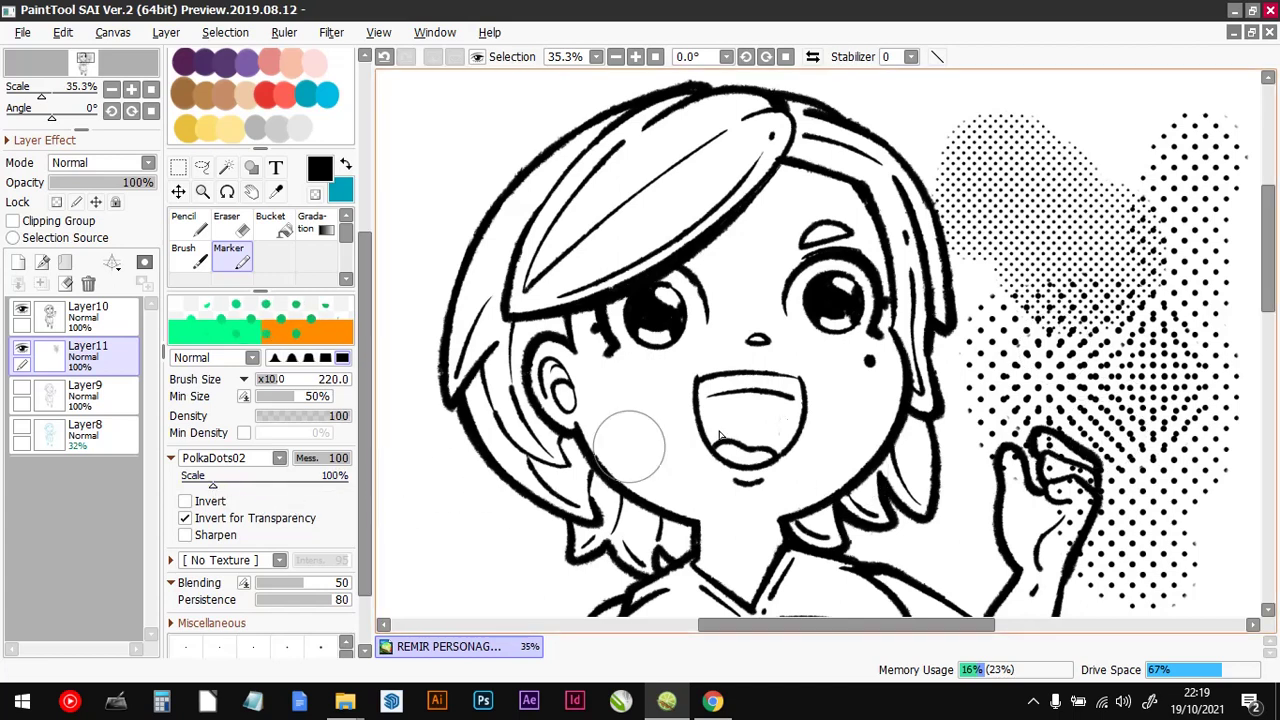
{"action": "key", "text": "ctrl+z"}
{"action": "key", "text": "ctrl+z"}
{"action": "key", "text": "ctrl+z"}
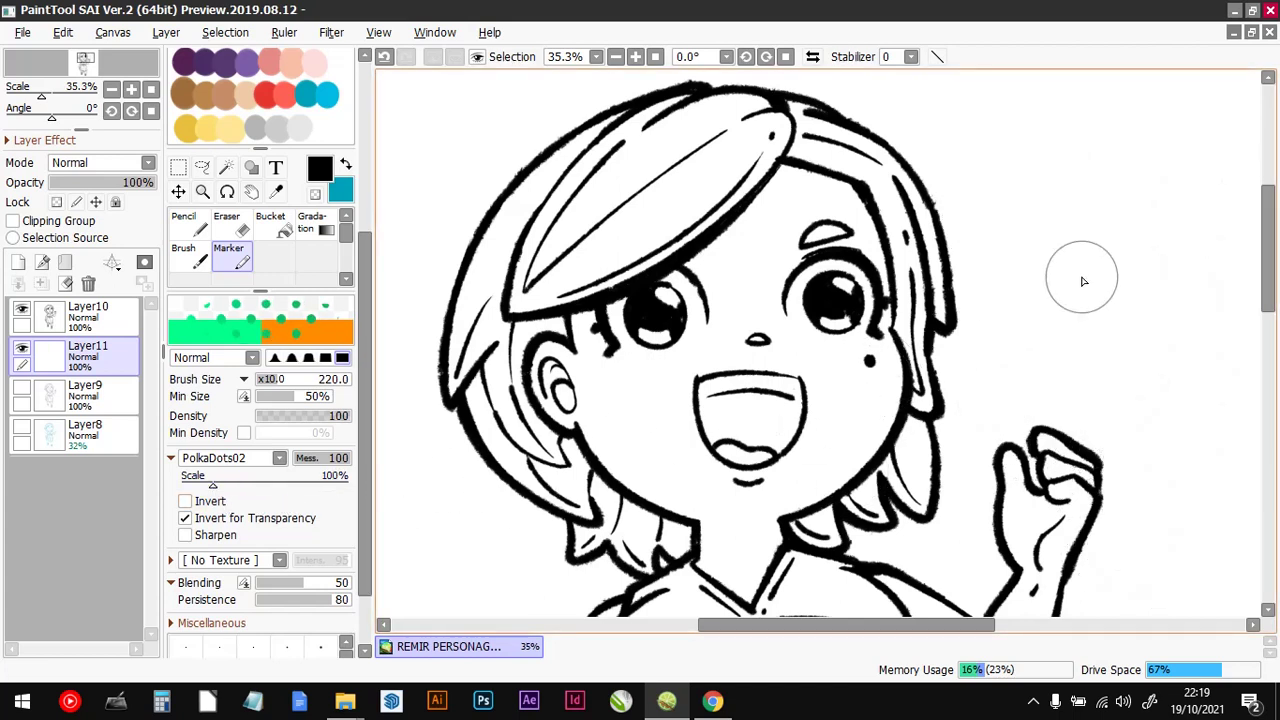
Step: Paint a large dot patch at 100% scale, overlap it with strokes at 200%, then undo them and clear Layer11
{"action": "mouse_move", "coordinate": [1071, 277]}
{"action": "left_mouse_down"}
{"action": "mouse_move", "coordinate": [1010, 360]}
{"action": "mouse_move", "coordinate": [1105, 340]}
{"action": "mouse_move", "coordinate": [1129, 386]}
{"action": "mouse_move", "coordinate": [1100, 395]}
{"action": "mouse_move", "coordinate": [1103, 366]}
{"action": "mouse_move", "coordinate": [1081, 380]}
{"action": "mouse_move", "coordinate": [1135, 355]}
{"action": "mouse_move", "coordinate": [1150, 300]}
{"action": "mouse_move", "coordinate": [1180, 385]}
{"action": "mouse_move", "coordinate": [1158, 450]}
{"action": "mouse_move", "coordinate": [1204, 384]}
{"action": "mouse_move", "coordinate": [1185, 302]}
{"action": "mouse_move", "coordinate": [1068, 224]}
{"action": "mouse_move", "coordinate": [988, 245]}
{"action": "mouse_move", "coordinate": [1044, 418]}
{"action": "mouse_move", "coordinate": [1110, 508]}
{"action": "mouse_move", "coordinate": [1015, 456]}
{"action": "mouse_move", "coordinate": [985, 340]}
{"action": "mouse_move", "coordinate": [990, 515]}
{"action": "mouse_move", "coordinate": [1065, 297]}
{"action": "mouse_move", "coordinate": [956, 323]}
{"action": "mouse_move", "coordinate": [940, 298]}
{"action": "left_mouse_up"}
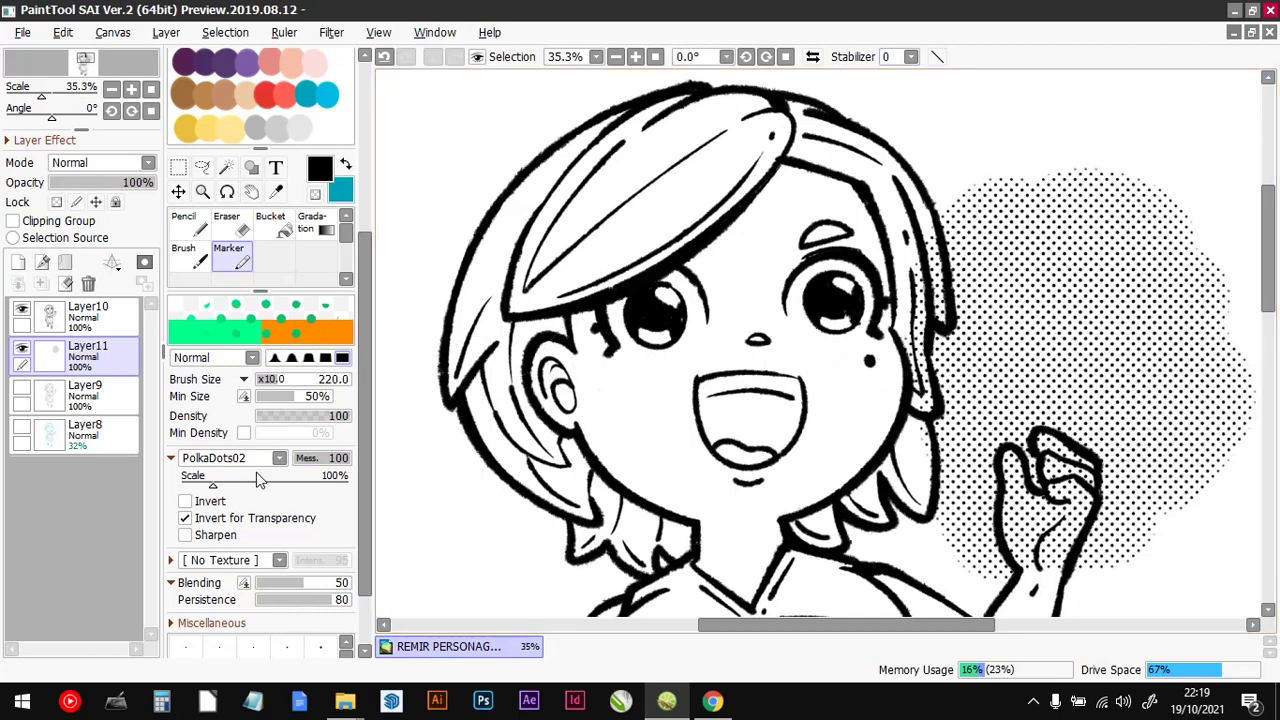
{"action": "left_click_drag", "start_coordinate": [216, 491], "coordinate": [246, 495]}
{"action": "mouse_move", "coordinate": [1040, 409]}
{"action": "left_mouse_down"}
{"action": "mouse_move", "coordinate": [1092, 355]}
{"action": "mouse_move", "coordinate": [1102, 403]}
{"action": "mouse_move", "coordinate": [1050, 335]}
{"action": "mouse_move", "coordinate": [1070, 418]}
{"action": "mouse_move", "coordinate": [1010, 328]}
{"action": "mouse_move", "coordinate": [1033, 360]}
{"action": "mouse_move", "coordinate": [992, 475]}
{"action": "mouse_move", "coordinate": [1120, 340]}
{"action": "left_mouse_up"}
{"action": "left_click_drag", "start_coordinate": [870, 530], "coordinate": [1015, 430]}
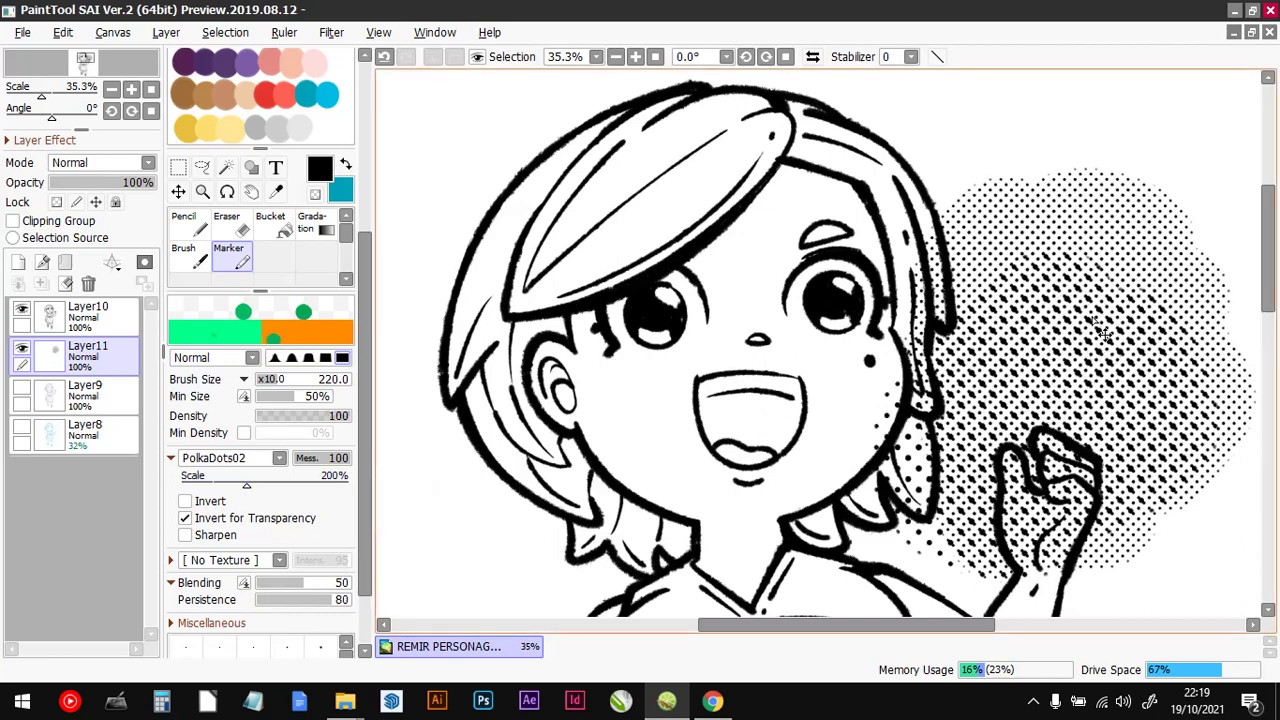
{"action": "key", "text": "ctrl+z"}
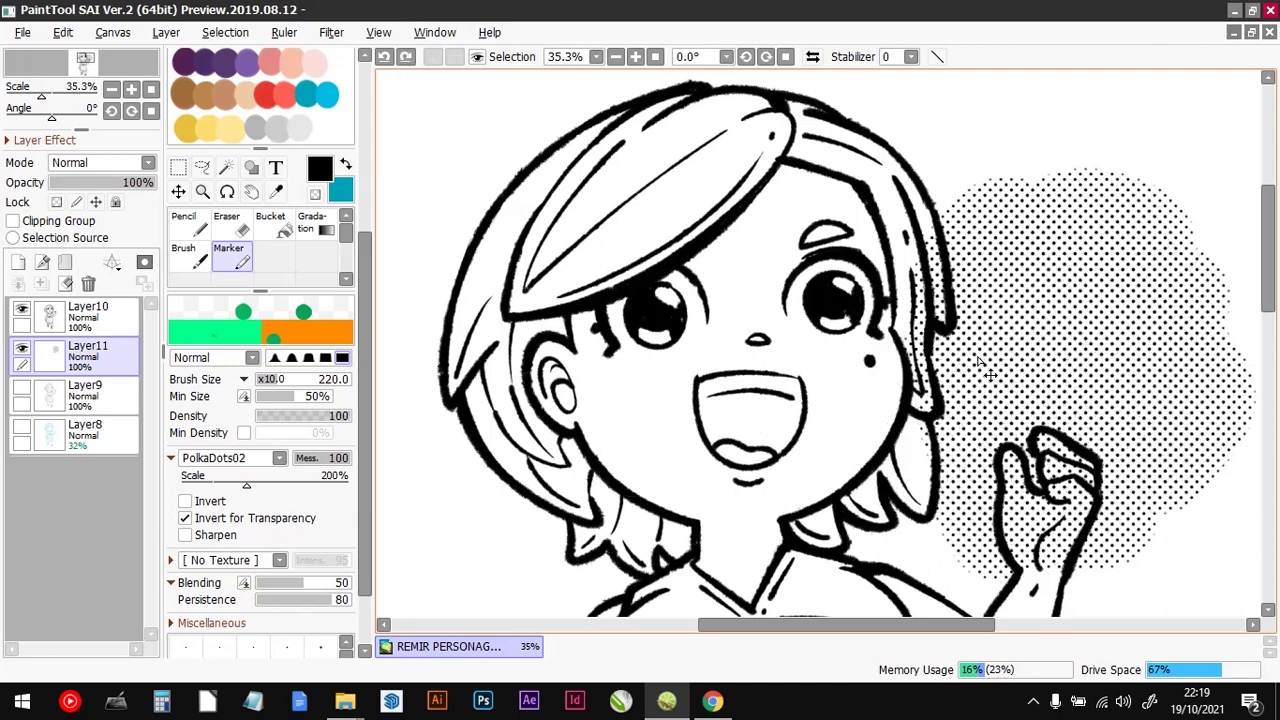
{"action": "key", "text": "Delete"}
Step: Switch the Marker's brush form to Newsprint Large, paint a test stroke beside the hair and undo it
{"action": "left_click", "coordinate": [278, 459]}
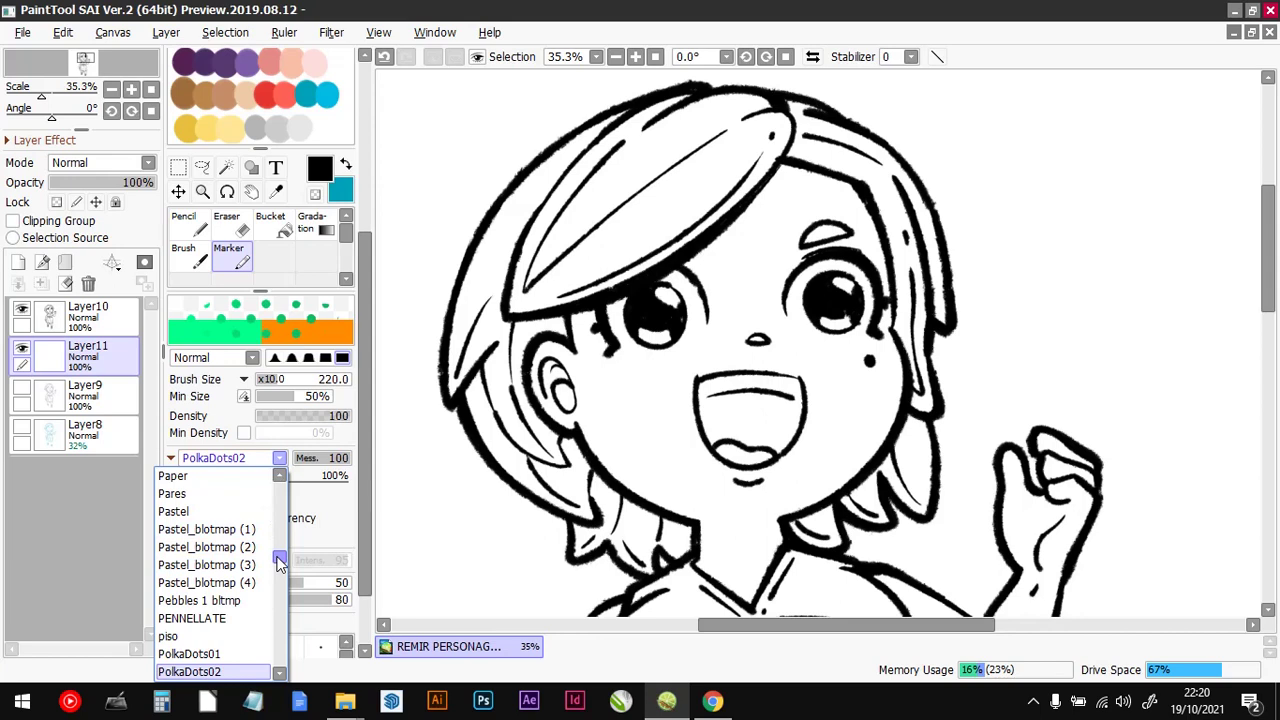
{"action": "left_click_drag", "start_coordinate": [279, 560], "coordinate": [279, 548]}
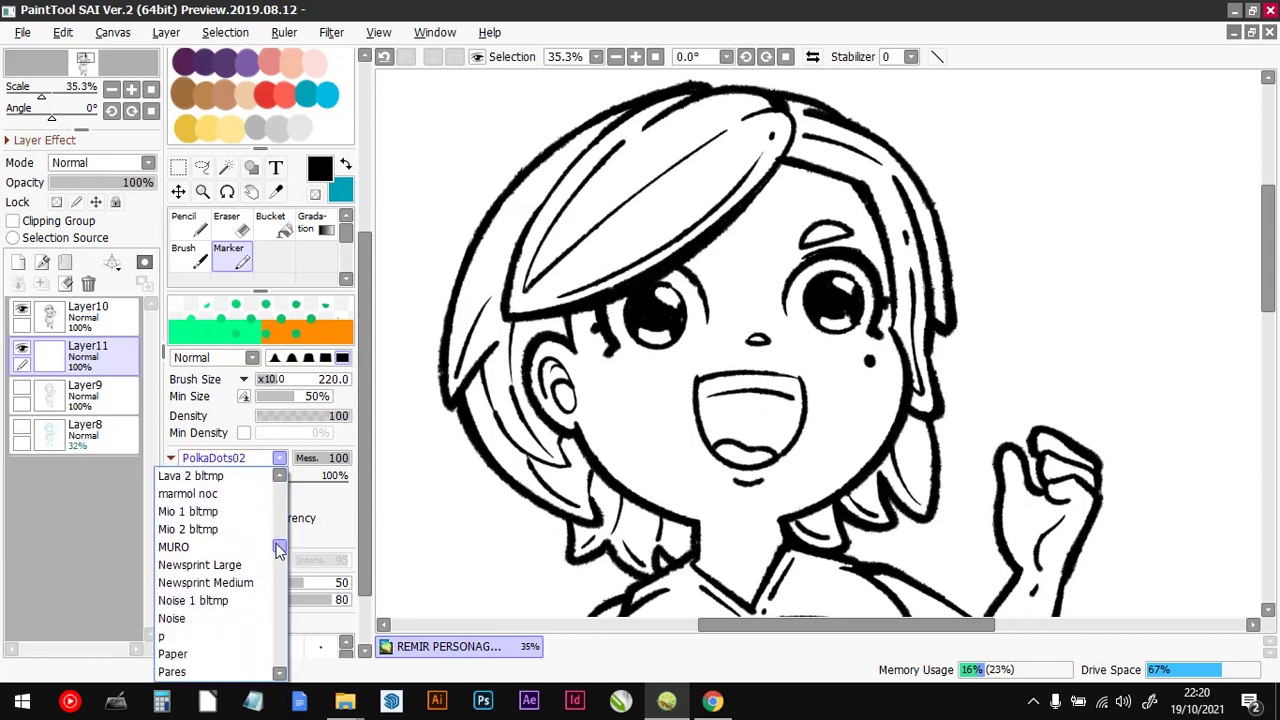
{"action": "left_click", "coordinate": [230, 566]}
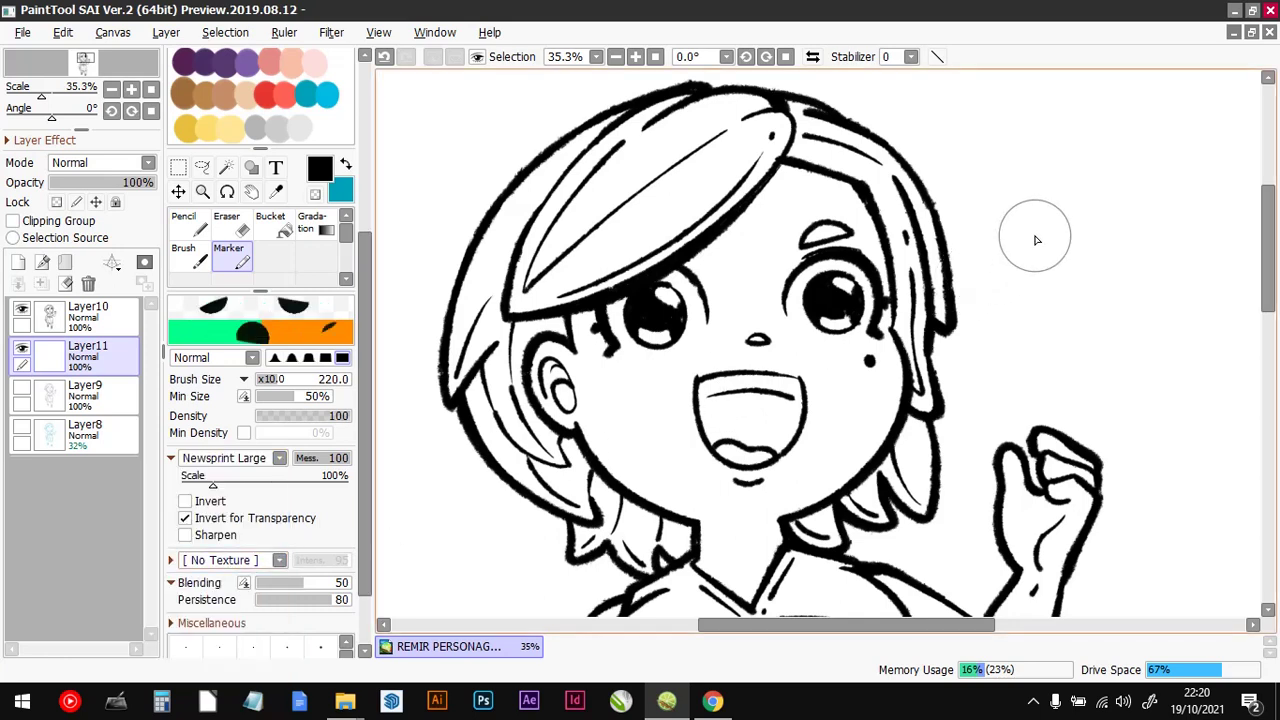
{"action": "mouse_move", "coordinate": [1037, 240]}
{"action": "left_mouse_down"}
{"action": "mouse_move", "coordinate": [1025, 328]}
{"action": "mouse_move", "coordinate": [1070, 385]}
{"action": "mouse_move", "coordinate": [1058, 380]}
{"action": "left_mouse_up"}
{"action": "key", "text": "ctrl+z"}
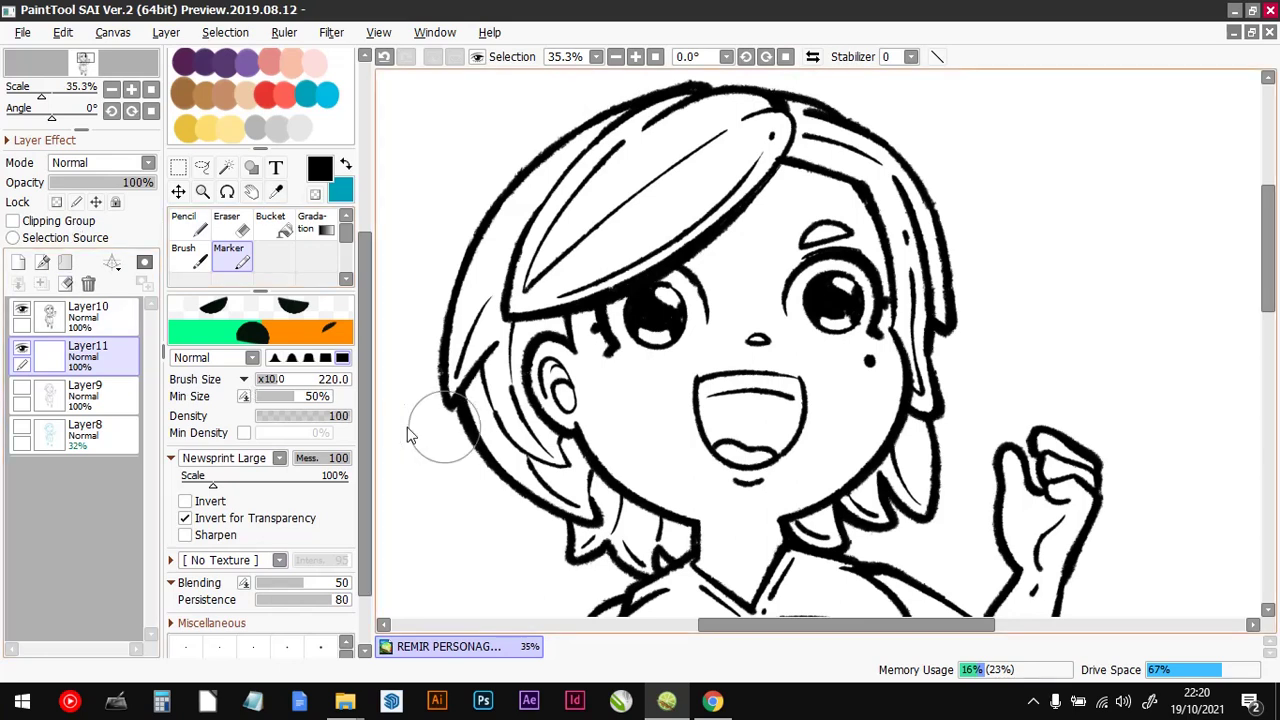
Step: Switch the Marker's brush form to Newsprint Medium and paint two test patches beside the hair
{"action": "left_click", "coordinate": [250, 458]}
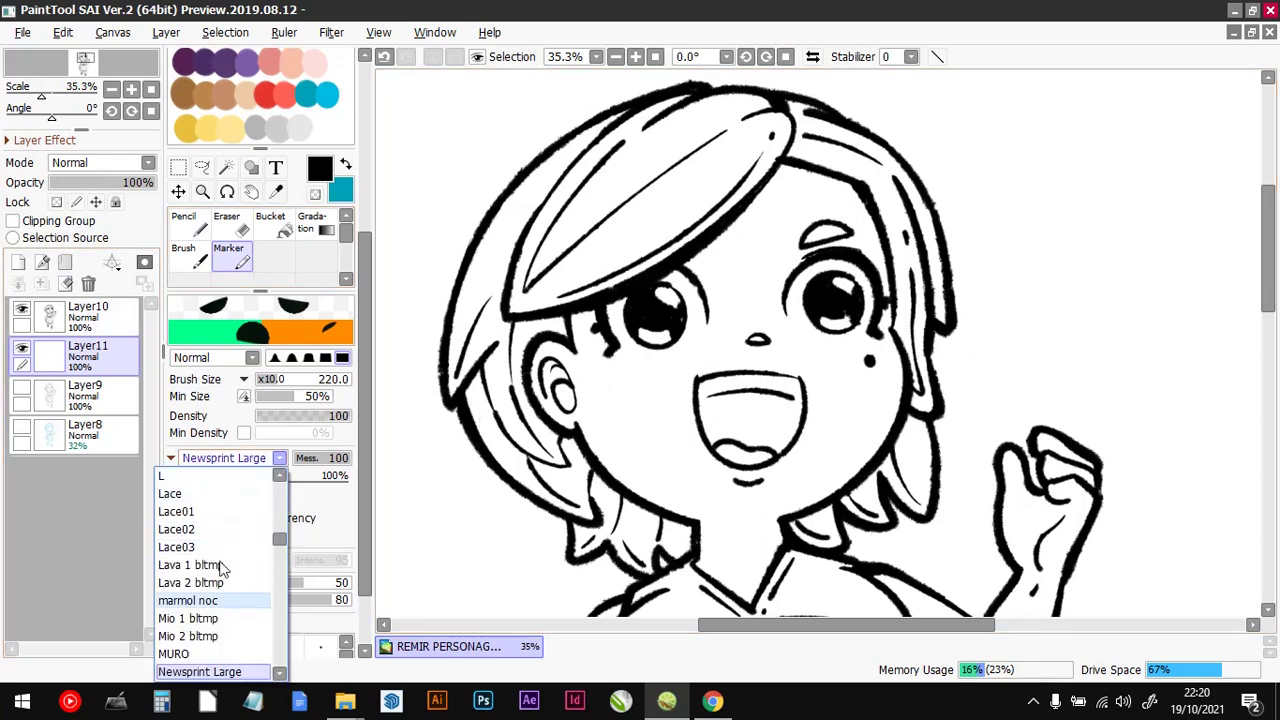
{"action": "scroll", "coordinate": [225, 640], "scroll_direction": "down", "scroll_amount": 1}
{"action": "left_click", "coordinate": [222, 675]}
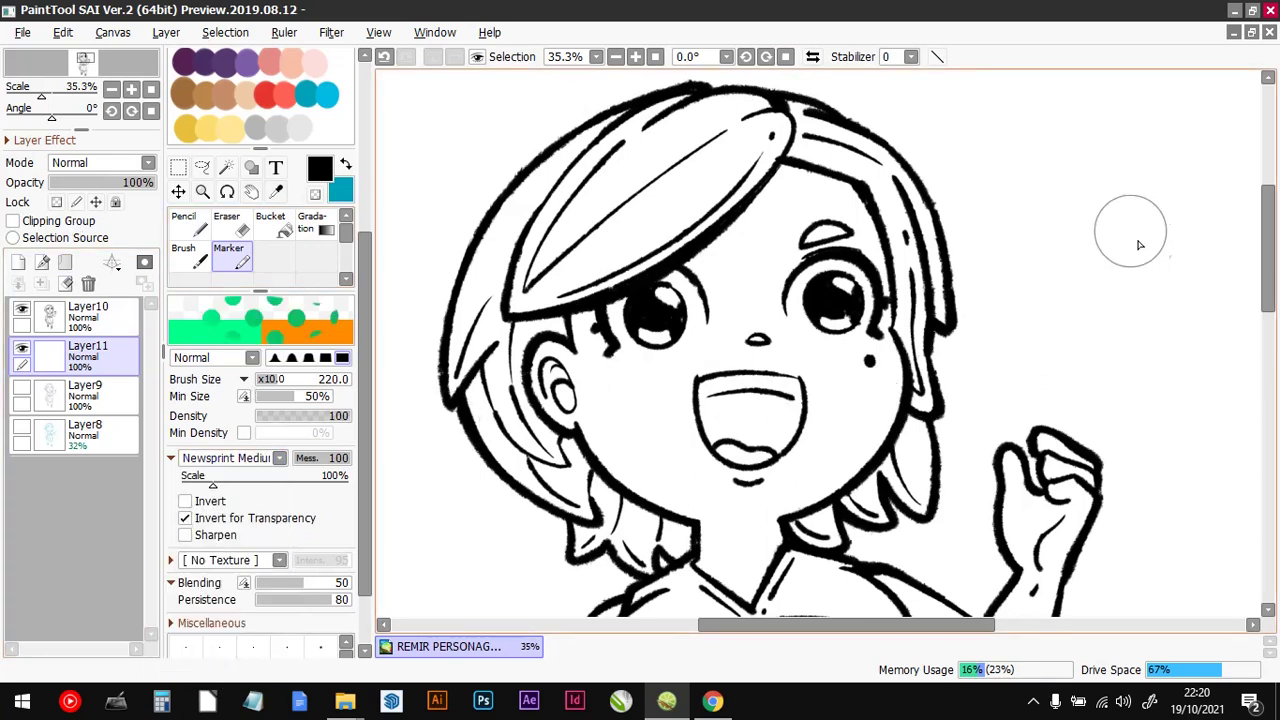
{"action": "left_click", "coordinate": [1131, 231]}
{"action": "left_click", "coordinate": [1044, 333]}
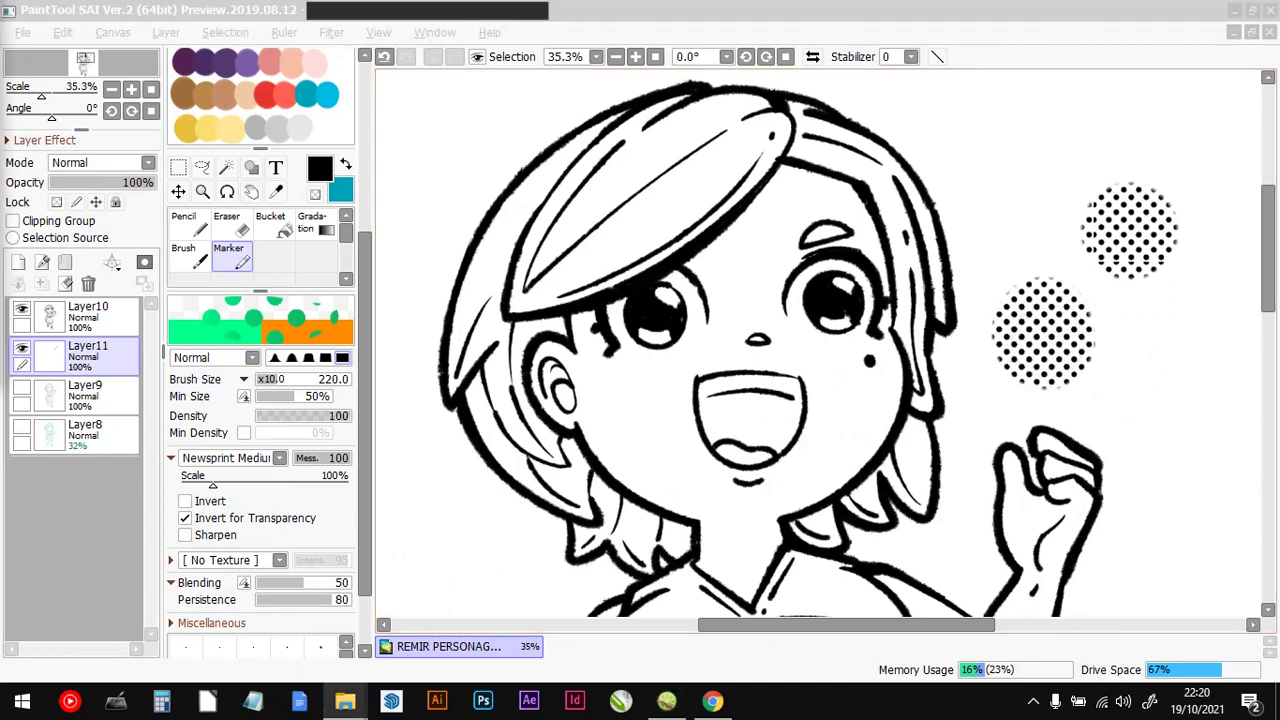
Step: Examine the Newsprint Large and Newsprint Medium images in SAI's blotmap folder in File Explorer, then return to PaintTool SAI
{"action": "left_click", "coordinate": [344, 700]}
{"action": "double_click", "coordinate": [703, 85]}
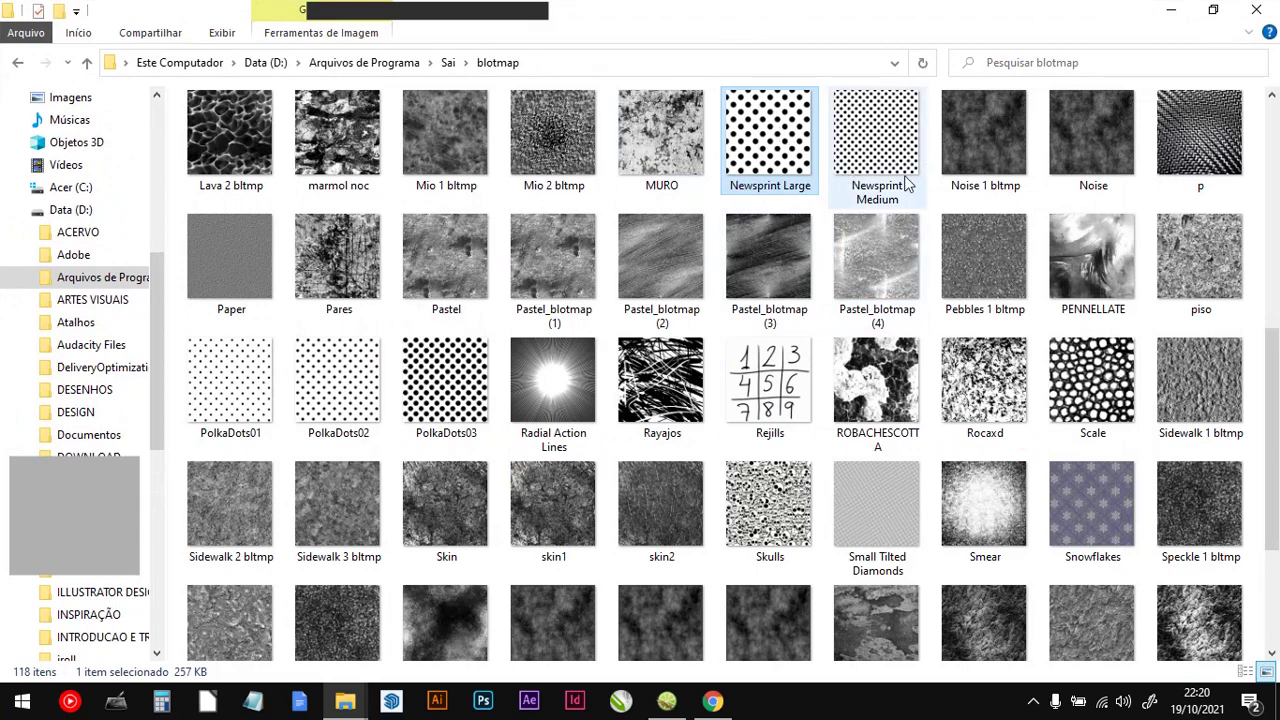
{"action": "scroll", "coordinate": [755, 150], "scroll_direction": "up", "scroll_amount": 2, "text": "ctrl"}
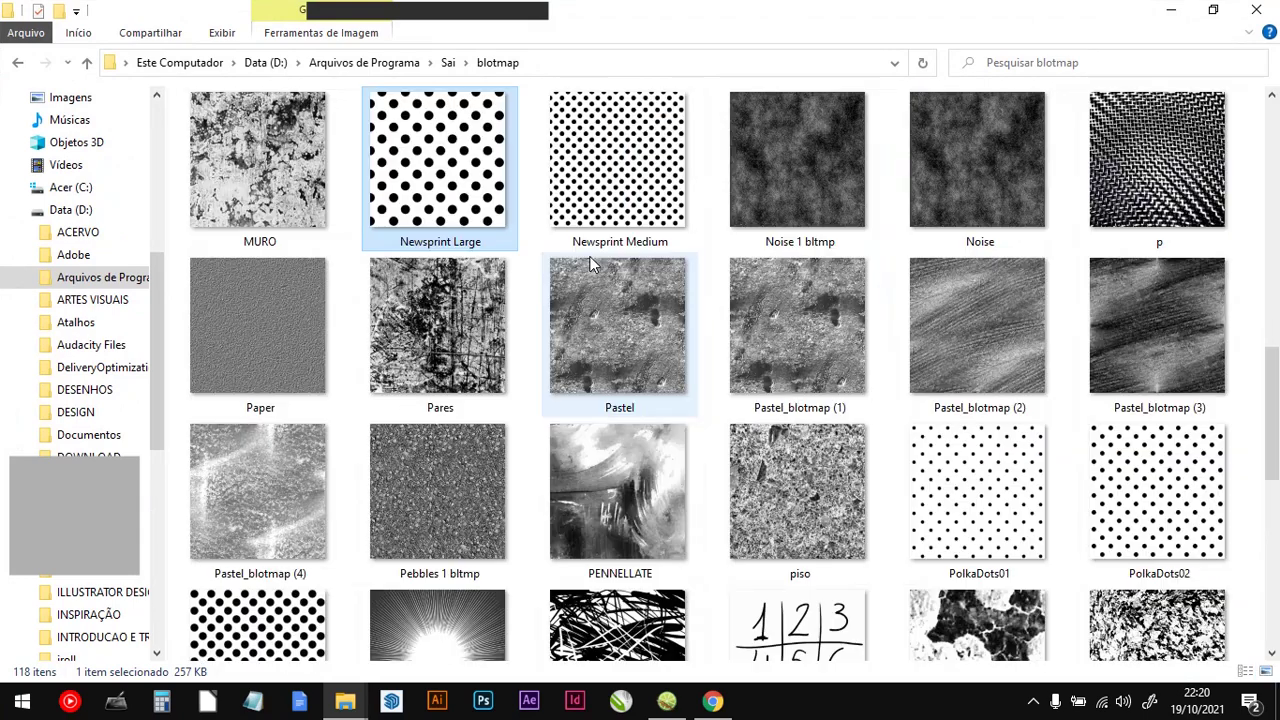
{"action": "scroll", "coordinate": [470, 245], "scroll_direction": "up", "scroll_amount": 2}
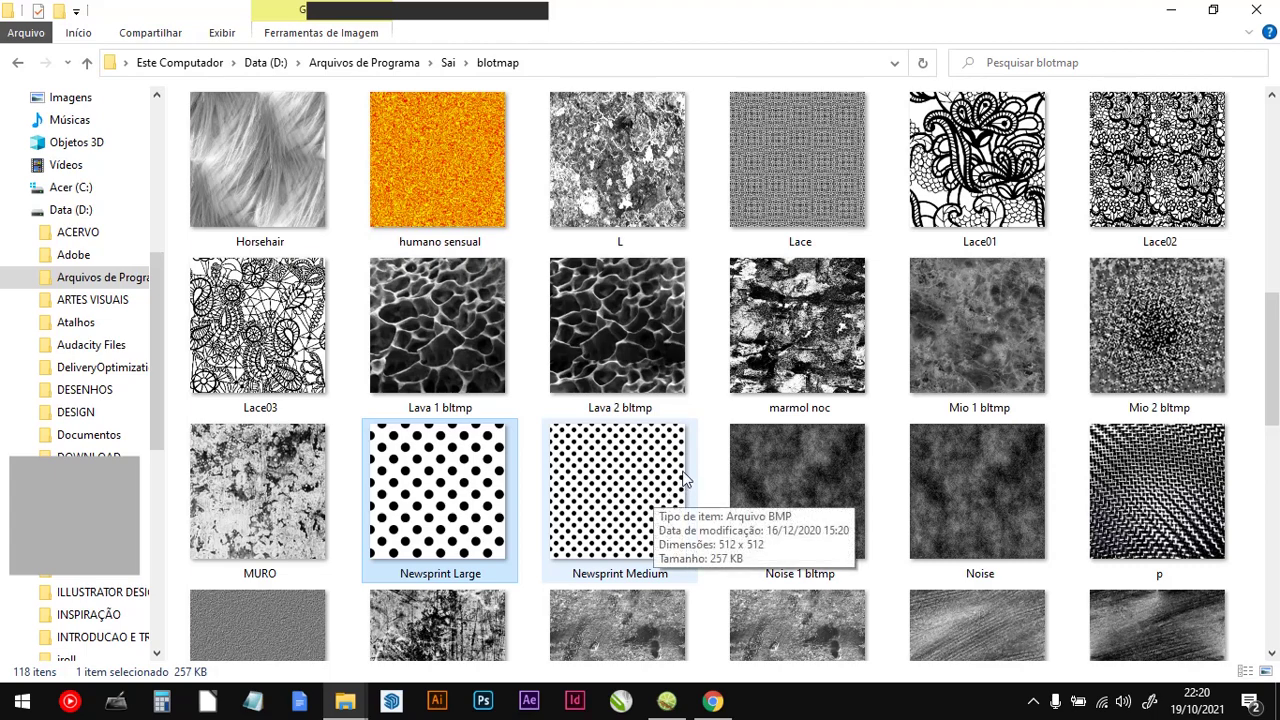
{"action": "left_click", "coordinate": [667, 700]}
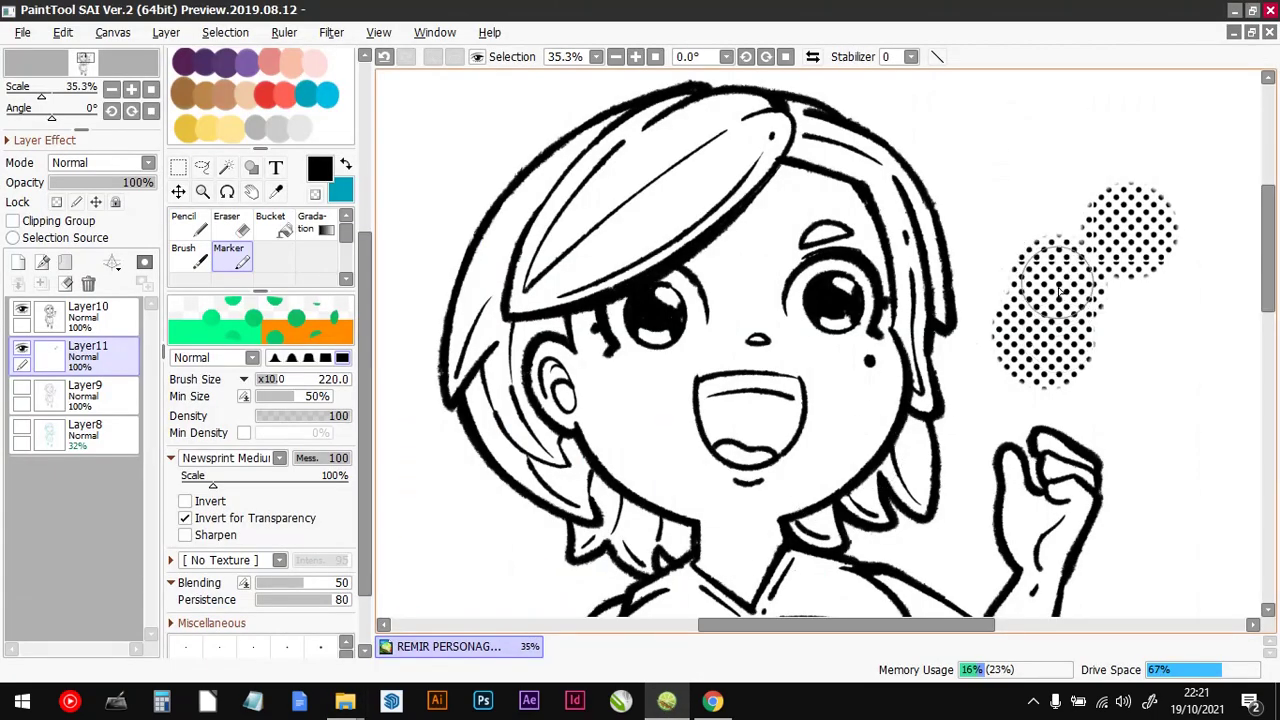
Step: Extend the Newsprint Medium test patch beside the hair and inspect the pattern's tile seams up close
{"action": "mouse_move", "coordinate": [1060, 290]}
{"action": "left_mouse_down"}
{"action": "mouse_move", "coordinate": [1013, 237]}
{"action": "mouse_move", "coordinate": [1050, 260]}
{"action": "mouse_move", "coordinate": [1054, 237]}
{"action": "mouse_move", "coordinate": [1120, 285]}
{"action": "left_mouse_up"}
{"action": "scroll", "coordinate": [1100, 280], "scroll_direction": "up", "scroll_amount": 4}
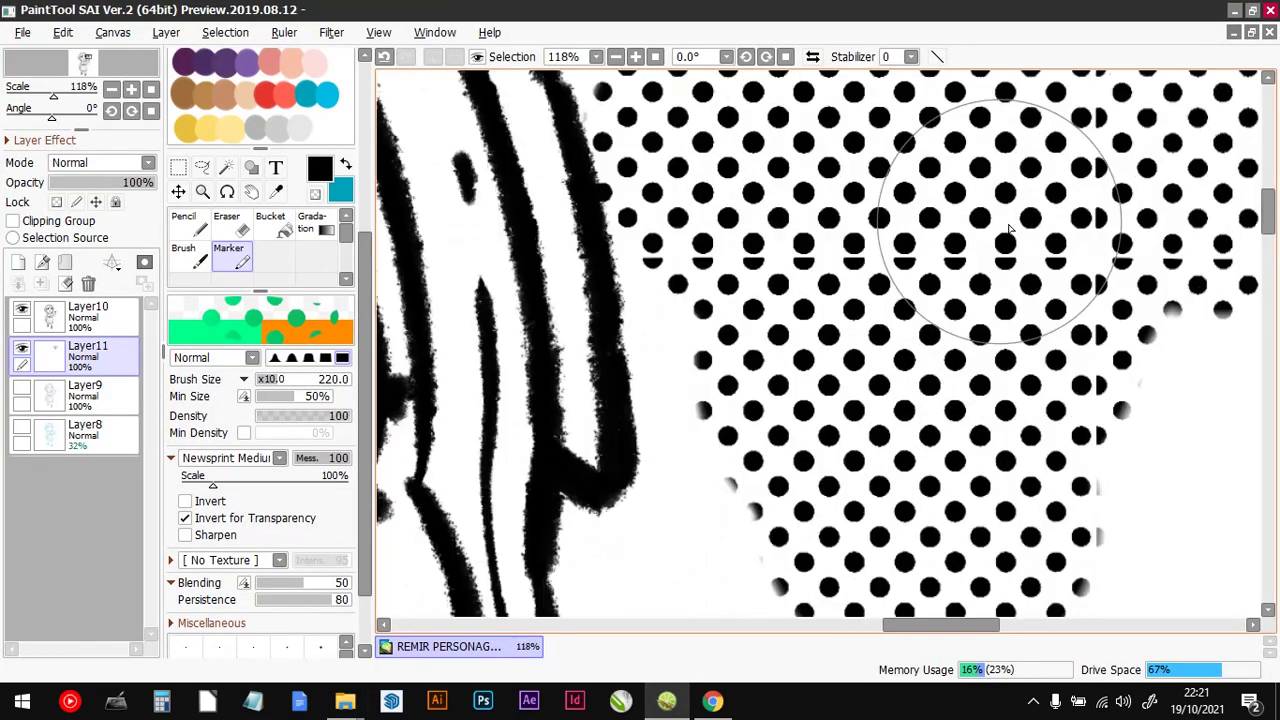
{"action": "scroll", "coordinate": [1010, 230], "scroll_direction": "up", "scroll_amount": 4}
{"action": "scroll", "coordinate": [870, 275], "scroll_direction": "down", "scroll_amount": 5}
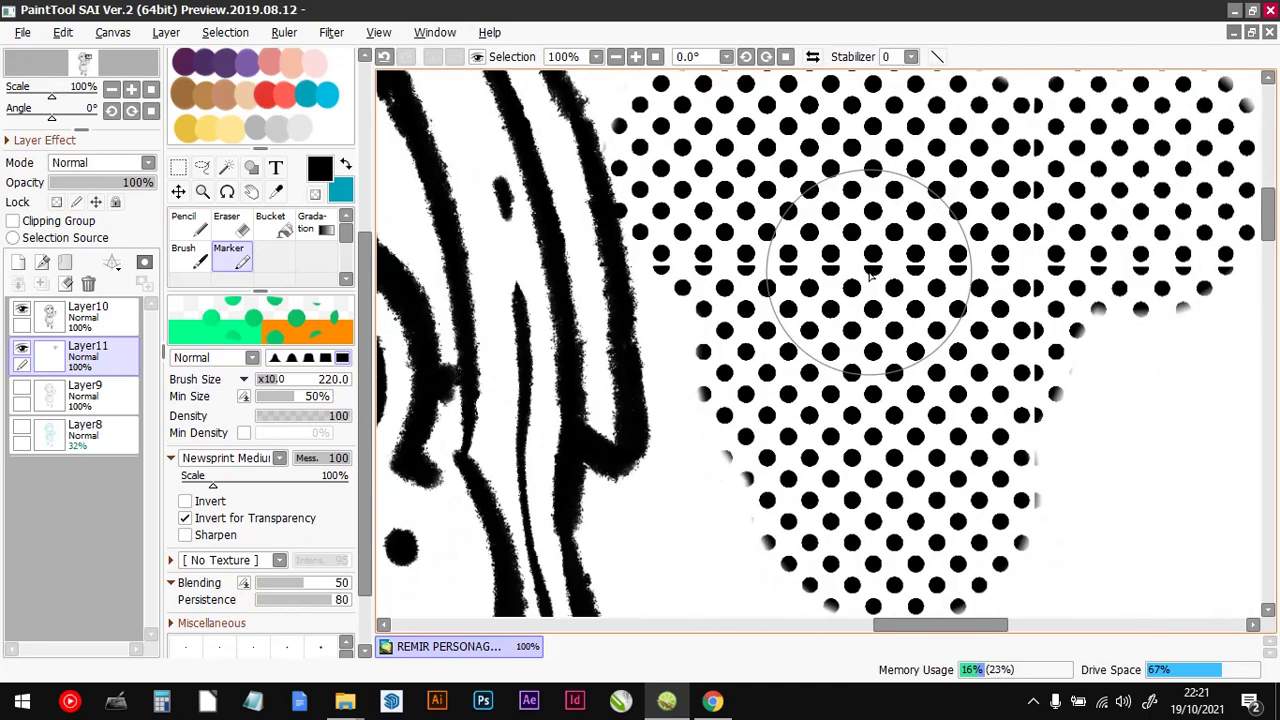
{"action": "scroll", "coordinate": [870, 275], "scroll_direction": "down", "scroll_amount": 3}
{"action": "mouse_move", "coordinate": [940, 320]}
{"action": "left_mouse_down"}
{"action": "mouse_move", "coordinate": [966, 343]}
{"action": "mouse_move", "coordinate": [970, 450]}
{"action": "mouse_move", "coordinate": [1060, 393]}
{"action": "mouse_move", "coordinate": [960, 238]}
{"action": "mouse_move", "coordinate": [935, 280]}
{"action": "left_mouse_up"}
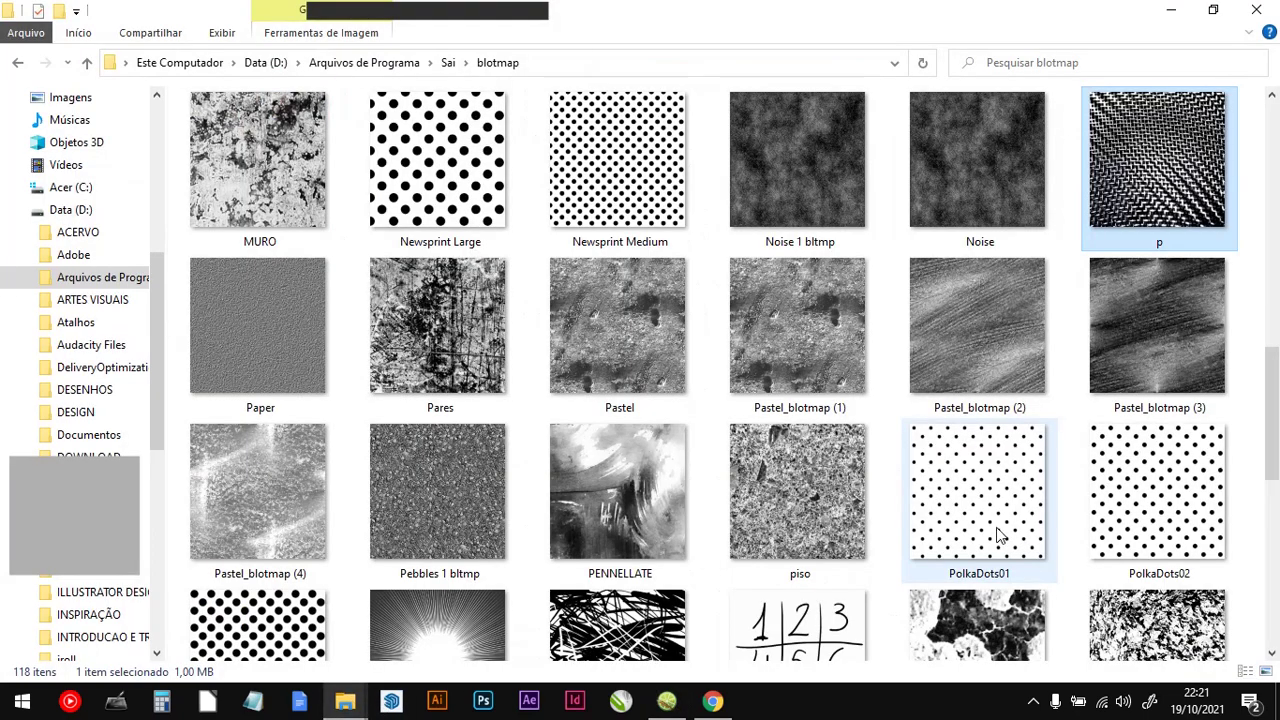
Step: Compare the PolkaDots01, PolkaDots02 and PolkaDots03 images in the blotmap folder in File Explorer, then return to PaintTool SAI
{"action": "left_click", "coordinate": [345, 701]}
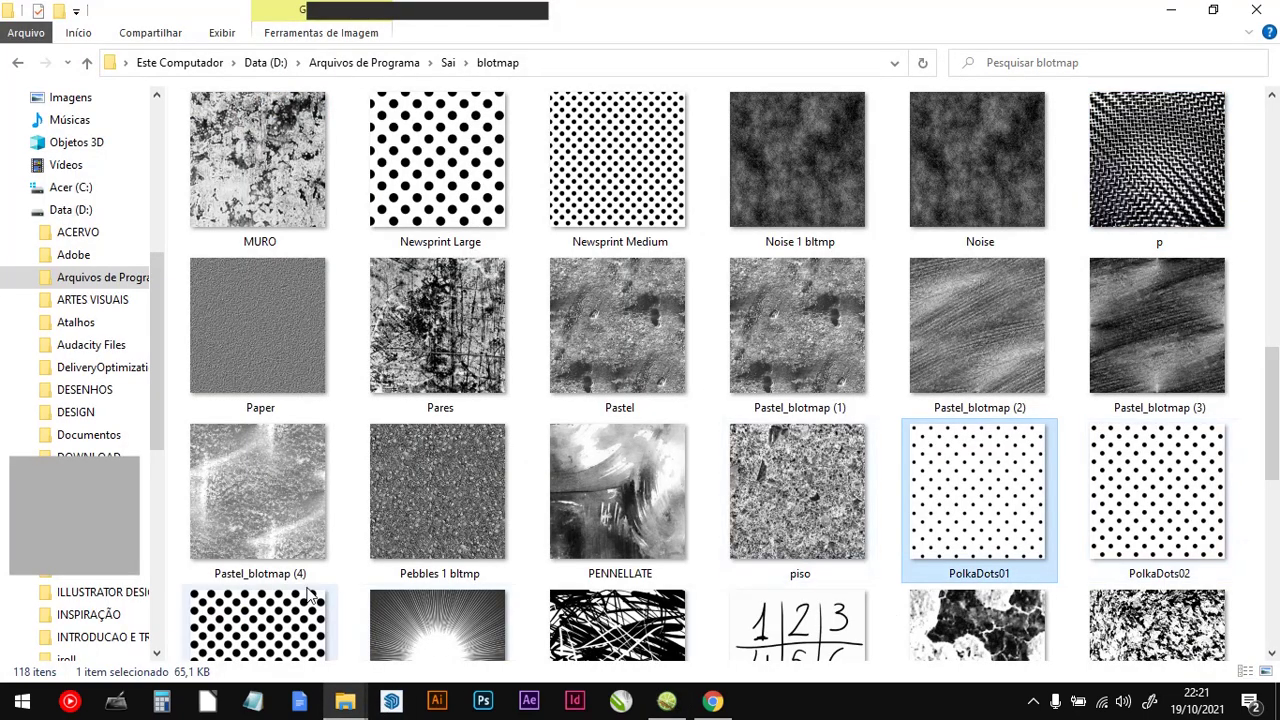
{"action": "scroll", "coordinate": [300, 600], "scroll_direction": "down", "scroll_amount": 3}
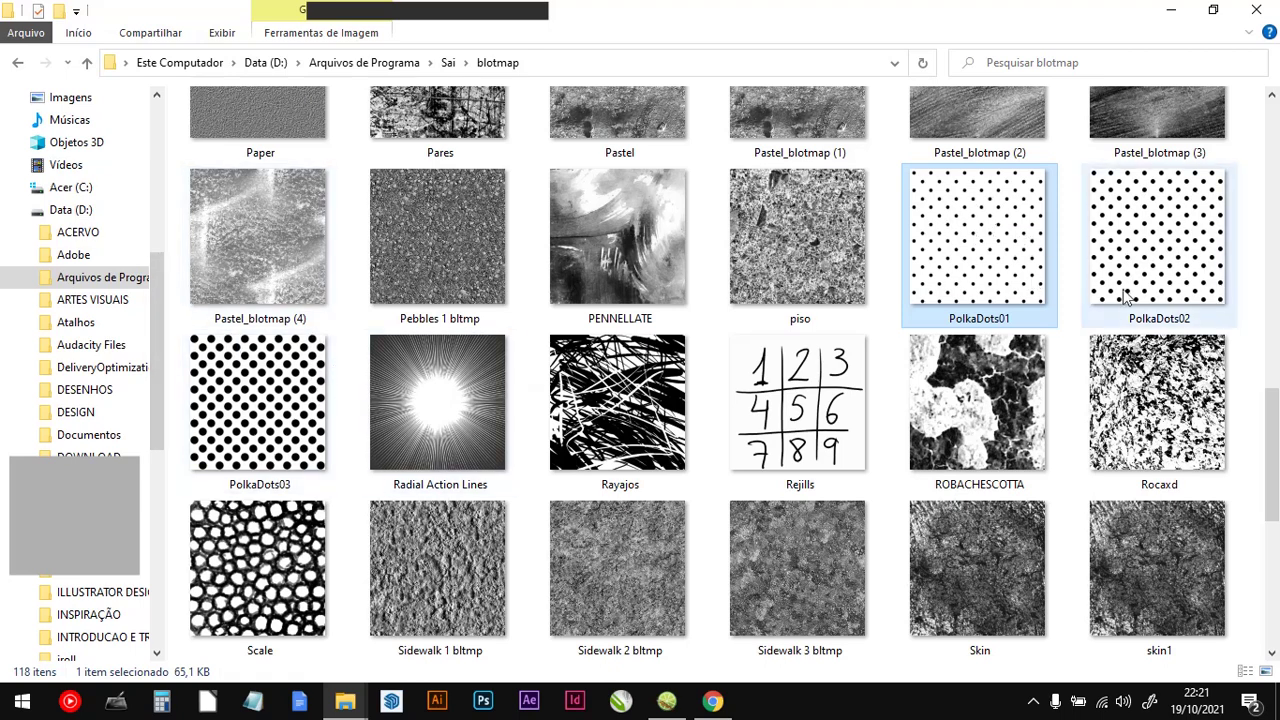
{"action": "left_click", "coordinate": [666, 701]}
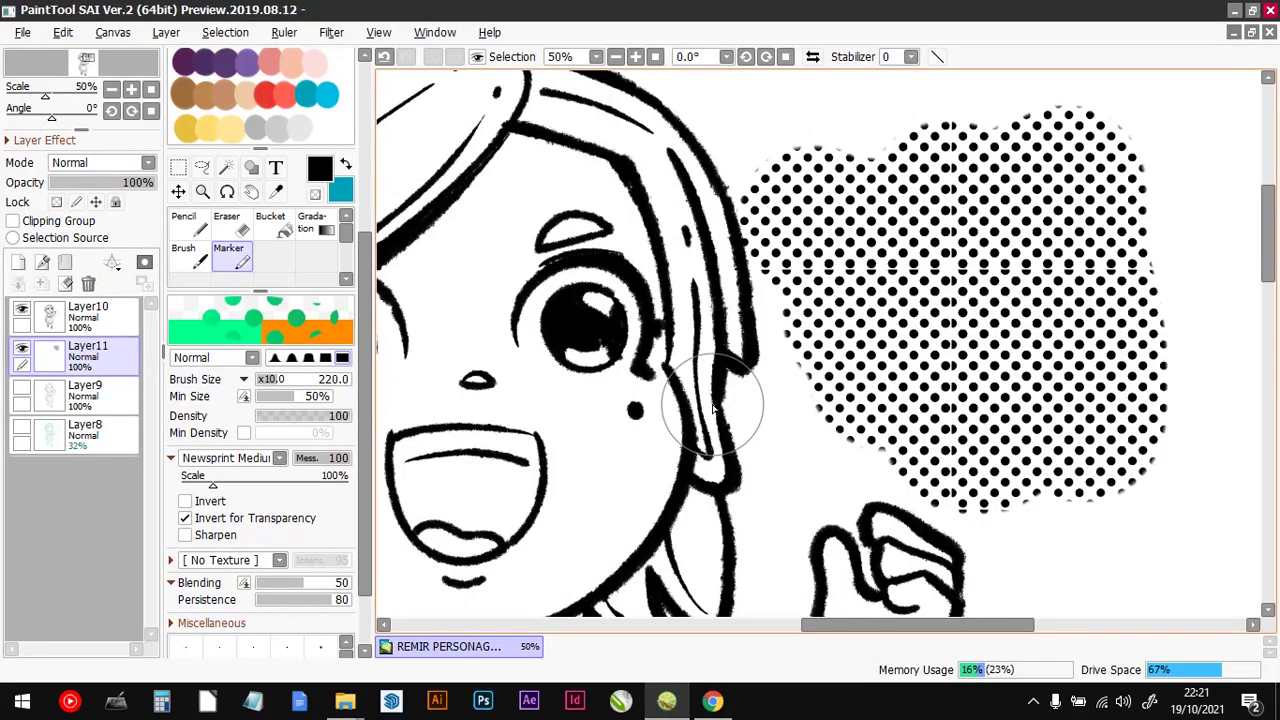
Step: Clear the Newsprint test patches from Layer11 and set the Marker's brush form to PolkaDots02
{"action": "left_click", "coordinate": [280, 457]}
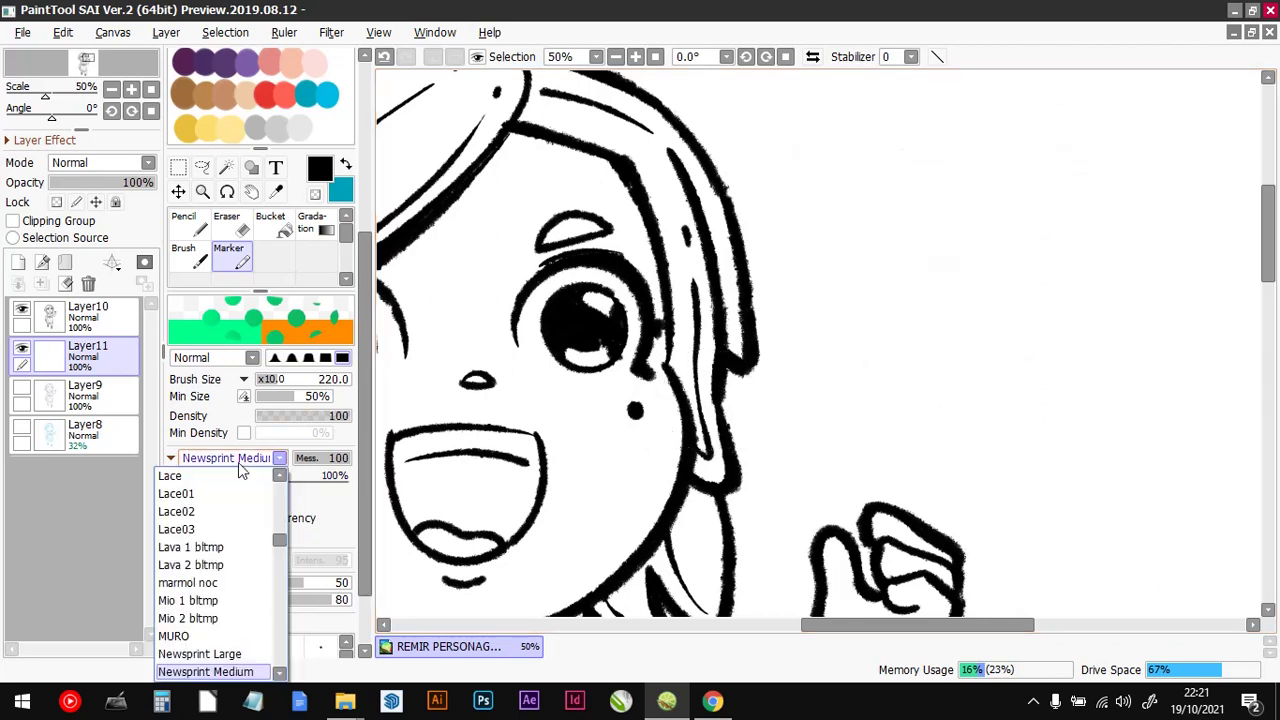
{"action": "scroll", "coordinate": [241, 592], "scroll_direction": "down", "scroll_amount": 6}
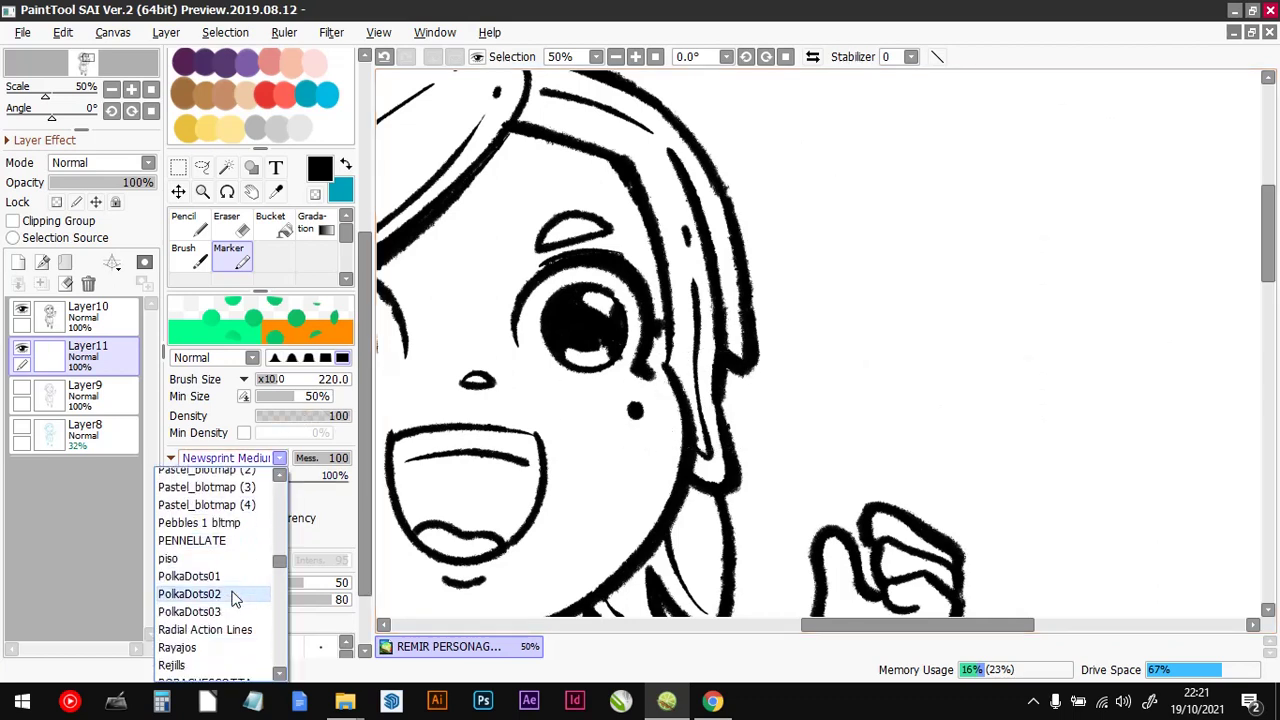
{"action": "left_click", "coordinate": [211, 594]}
Step: Set the Marker's size to 120 and paint dot shading on Layer11 along the face edge from the ear to the chin
{"action": "scroll", "coordinate": [672, 360], "scroll_direction": "down", "scroll_amount": 2}
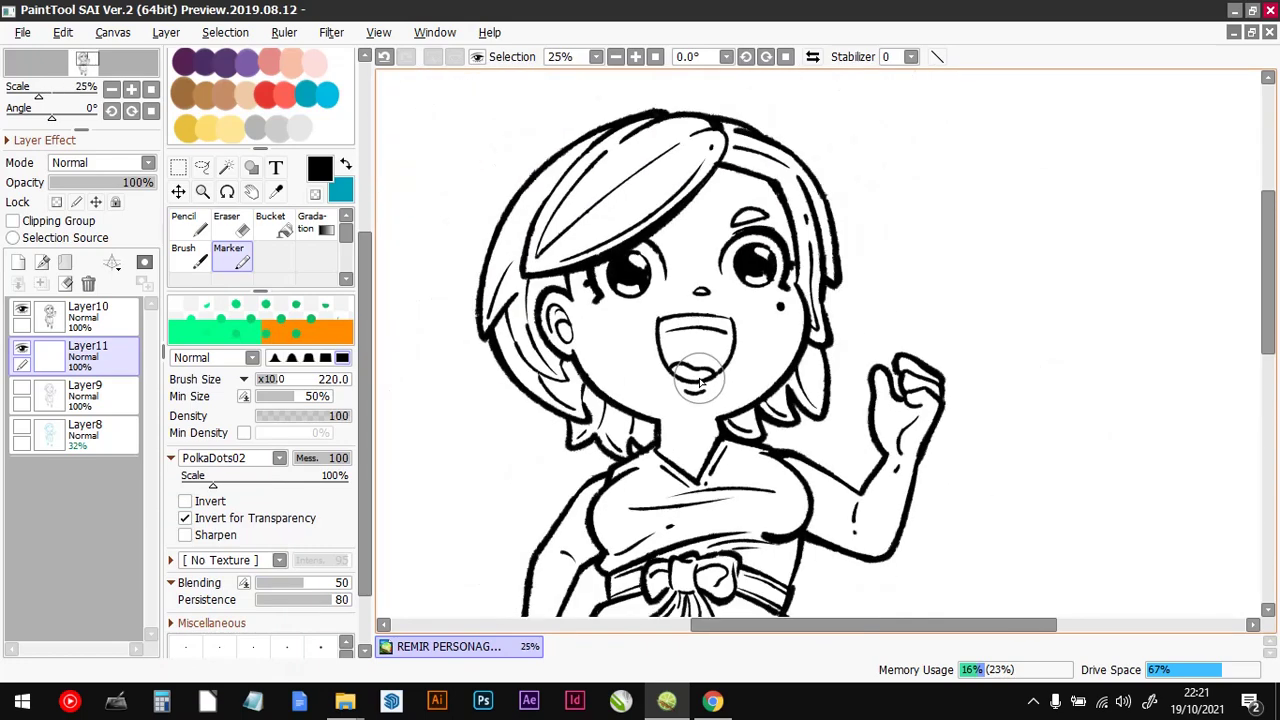
{"action": "scroll", "coordinate": [610, 358], "scroll_direction": "up", "scroll_amount": 2}
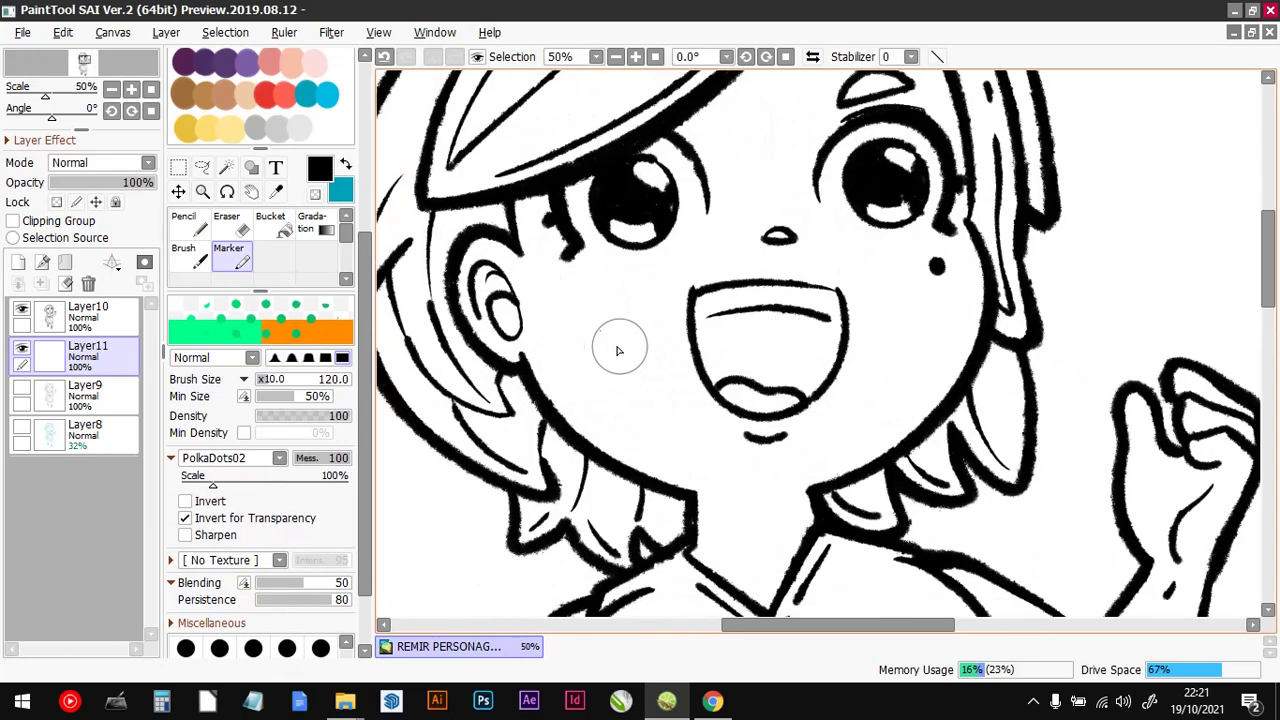
{"action": "mouse_move", "coordinate": [520, 267]}
{"action": "left_mouse_down"}
{"action": "mouse_move", "coordinate": [555, 355]}
{"action": "mouse_move", "coordinate": [728, 472]}
{"action": "left_mouse_up"}
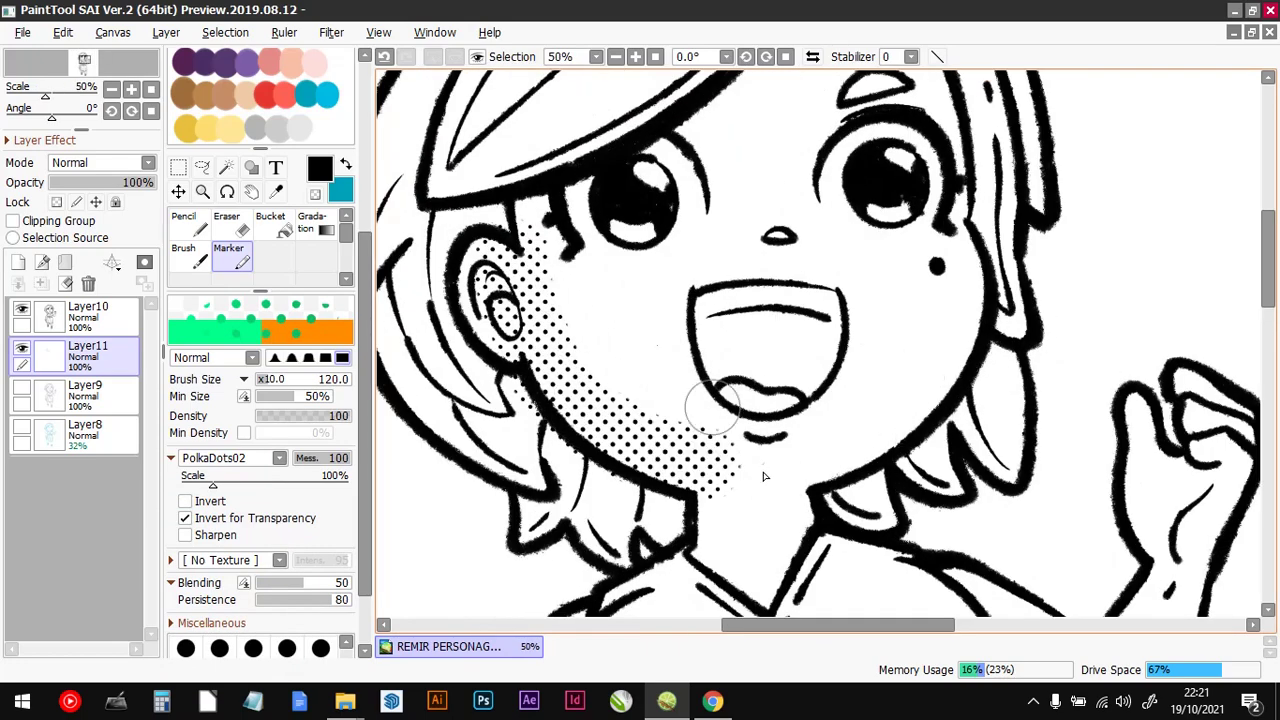
Step: Paint PolkaDots02 dot shading on Layer11 under the chin along the neck and across the chest of the dress
{"action": "scroll", "coordinate": [763, 476], "scroll_direction": "down", "scroll_amount": 5}
{"action": "scroll", "coordinate": [635, 331], "scroll_direction": "up", "scroll_amount": 2}
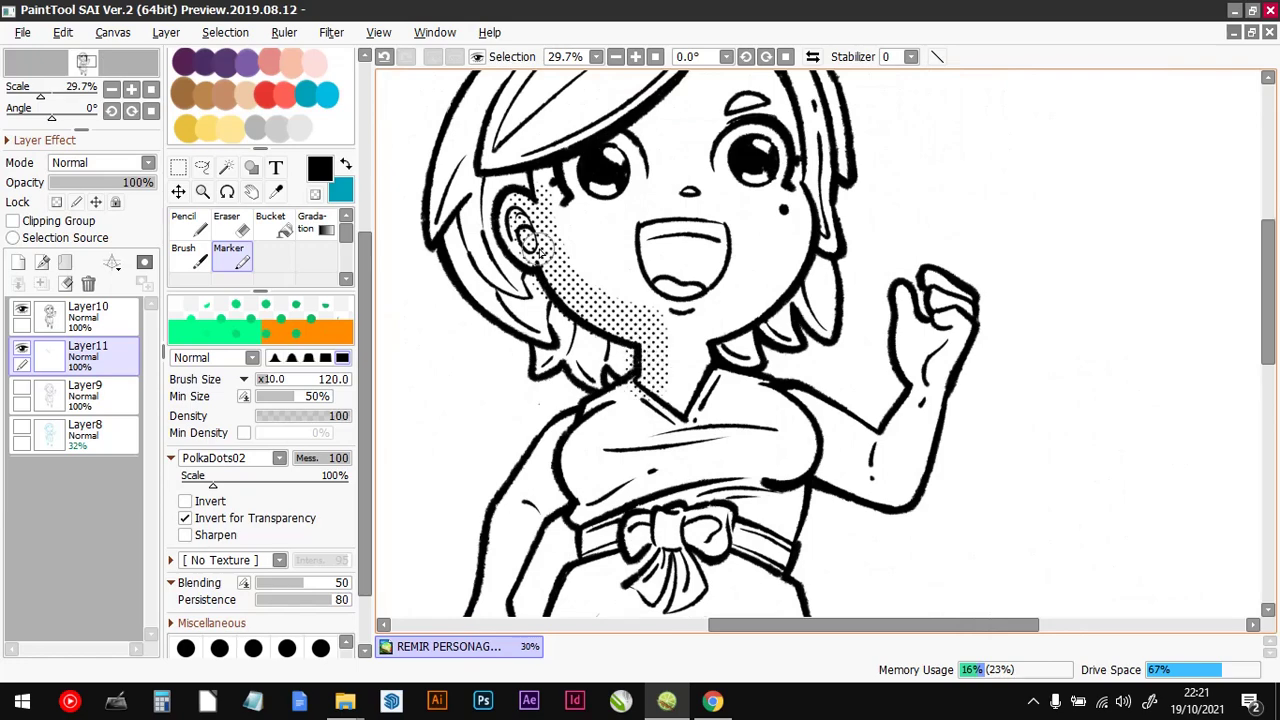
{"action": "scroll", "coordinate": [537, 250], "scroll_direction": "down", "scroll_amount": 1}
{"action": "scroll", "coordinate": [660, 465], "scroll_direction": "up", "scroll_amount": 1}
{"action": "mouse_move", "coordinate": [543, 429]}
{"action": "left_mouse_down"}
{"action": "mouse_move", "coordinate": [552, 397]}
{"action": "mouse_move", "coordinate": [690, 374]}
{"action": "left_mouse_up"}
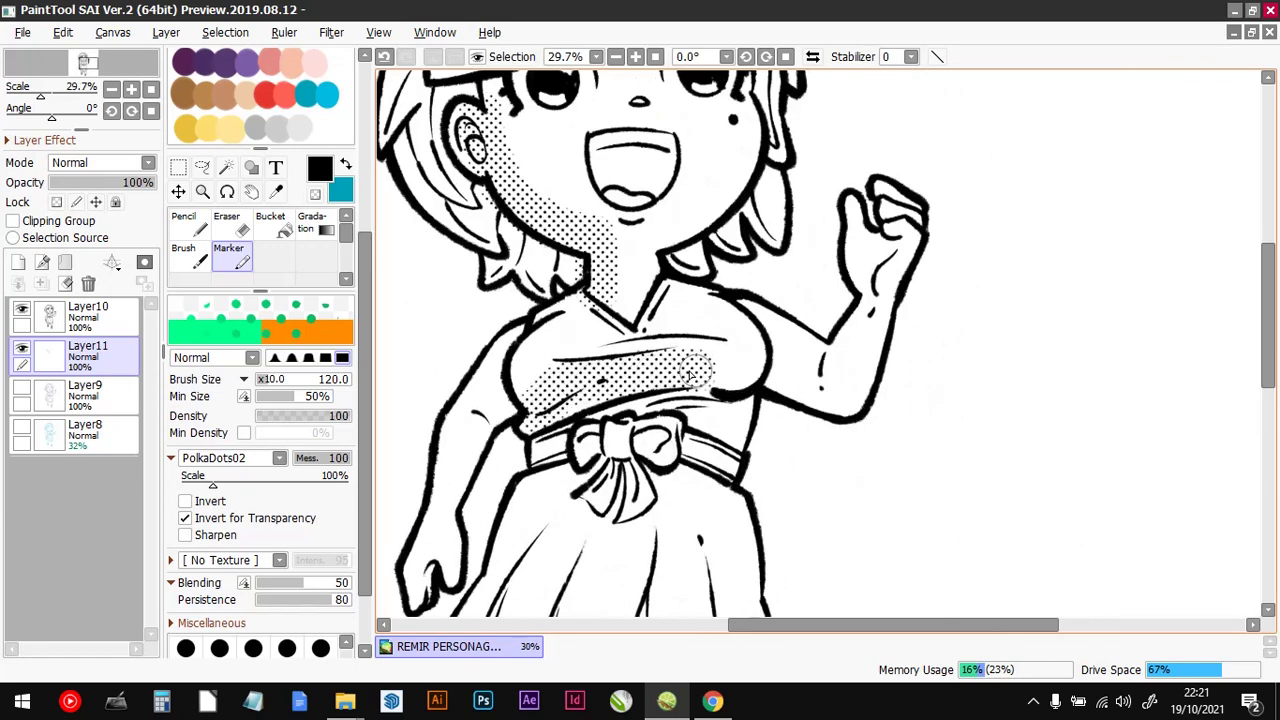
Step: Paint dot shading down the skirt's outer pleat below the lowered arm and around the knee of the front leg
{"action": "scroll", "coordinate": [573, 405], "scroll_direction": "down", "scroll_amount": 2}
{"action": "scroll", "coordinate": [645, 540], "scroll_direction": "up", "scroll_amount": 2}
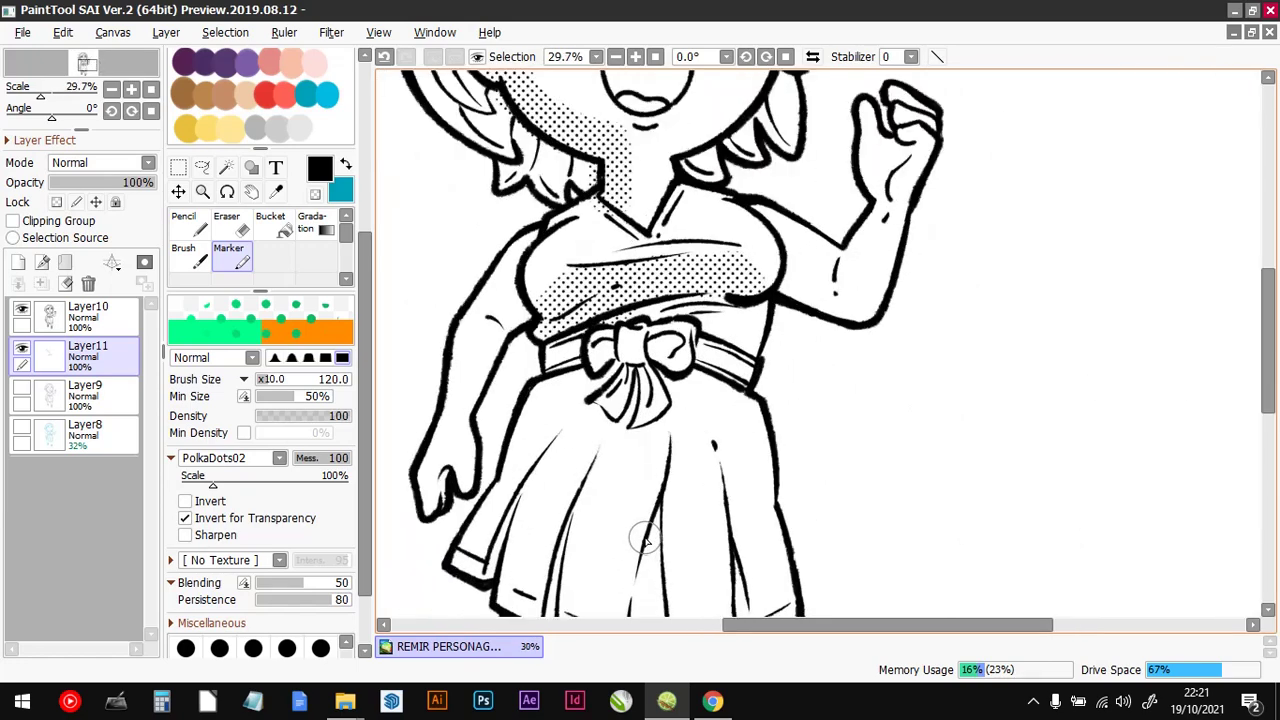
{"action": "left_click_drag", "start_coordinate": [576, 389], "coordinate": [506, 500]}
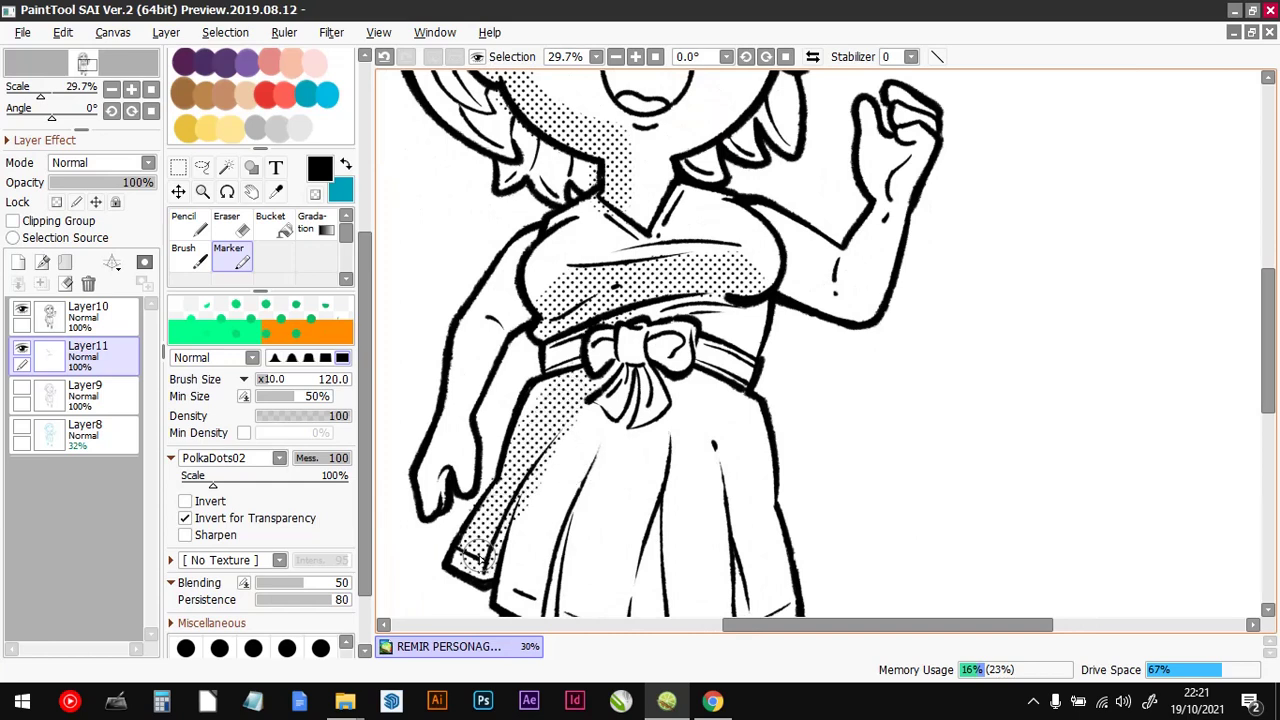
{"action": "scroll", "coordinate": [478, 556], "scroll_direction": "down", "scroll_amount": 4}
{"action": "scroll", "coordinate": [598, 490], "scroll_direction": "up", "scroll_amount": 1}
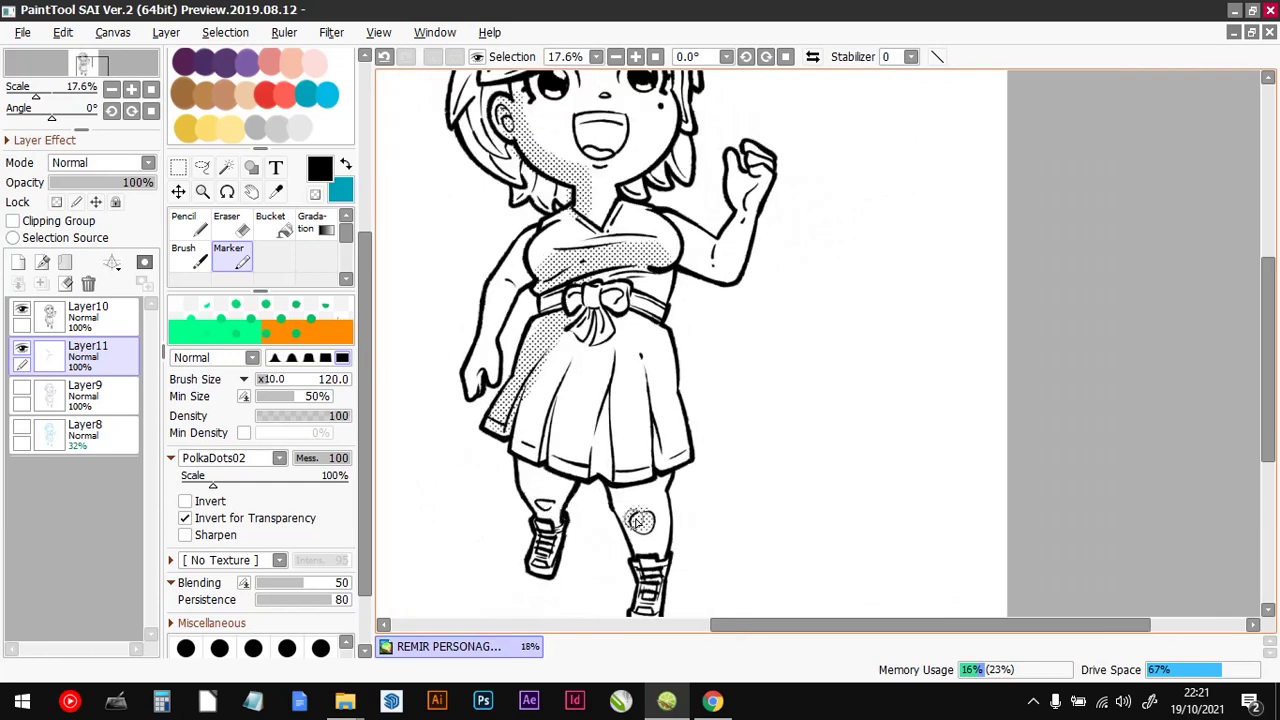
{"action": "scroll", "coordinate": [640, 540], "scroll_direction": "down", "scroll_amount": 1}
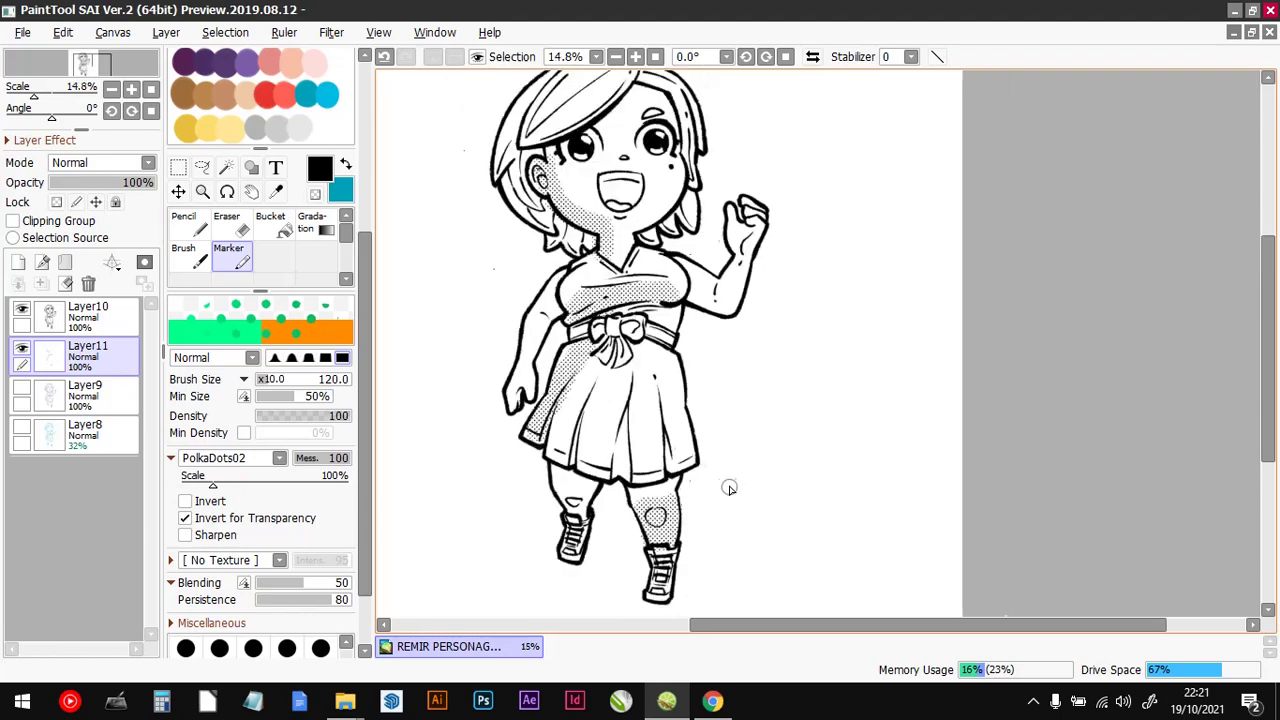
Step: Paint dot shading on the skirt just below the waistband, beside the bow on the raised arm's side
{"action": "scroll", "coordinate": [703, 481], "scroll_direction": "up", "scroll_amount": 2}
{"action": "scroll", "coordinate": [658, 446], "scroll_direction": "down", "scroll_amount": 1}
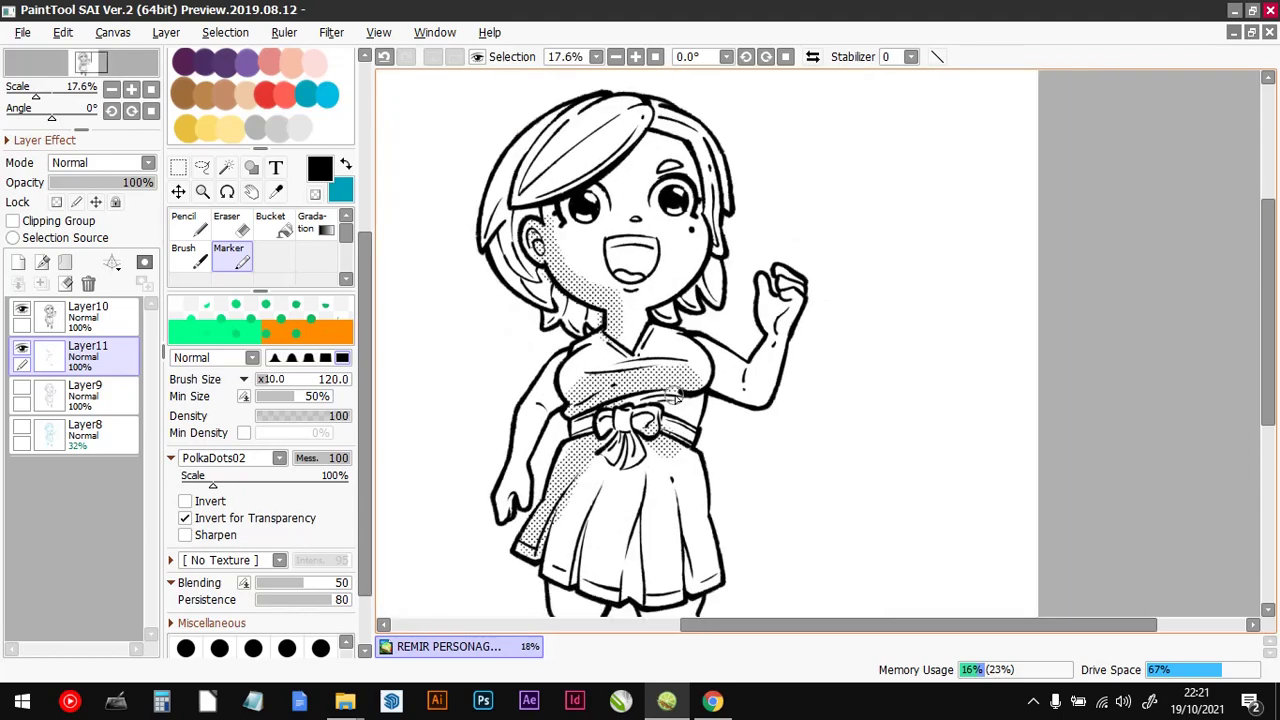
{"action": "scroll", "coordinate": [668, 559], "scroll_direction": "up", "scroll_amount": 1}
{"action": "scroll", "coordinate": [645, 380], "scroll_direction": "down", "scroll_amount": 1}
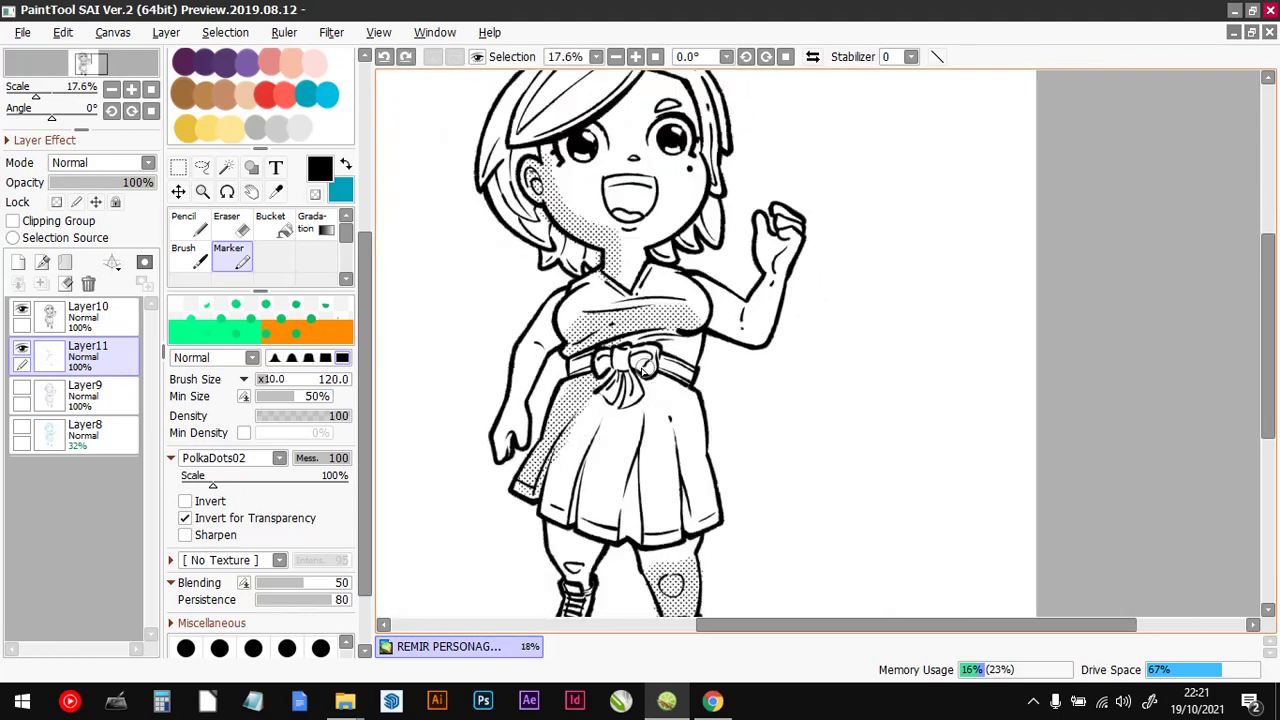
{"action": "scroll", "coordinate": [661, 499], "scroll_direction": "up", "scroll_amount": 3}
{"action": "left_click_drag", "start_coordinate": [630, 296], "coordinate": [690, 332]}
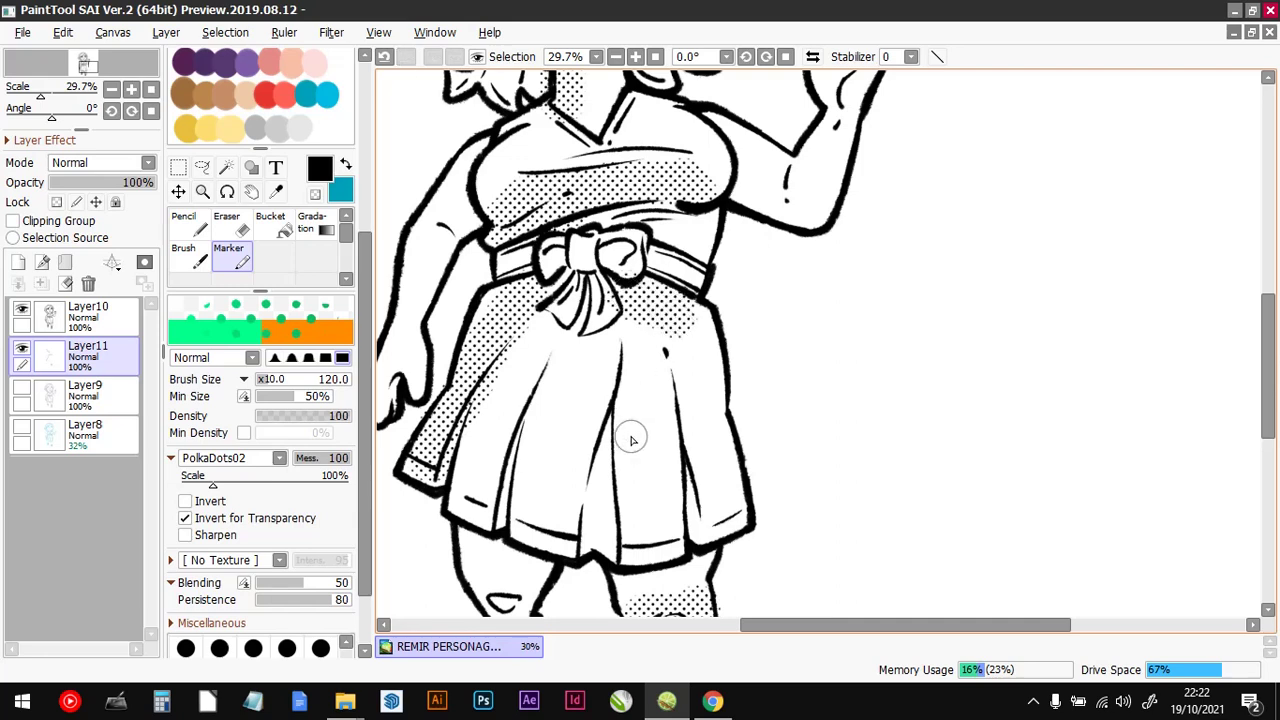
Step: Paint dot shading along the skirt's inner pleats down to the hem
{"action": "left_click_drag", "start_coordinate": [617, 424], "coordinate": [603, 512]}
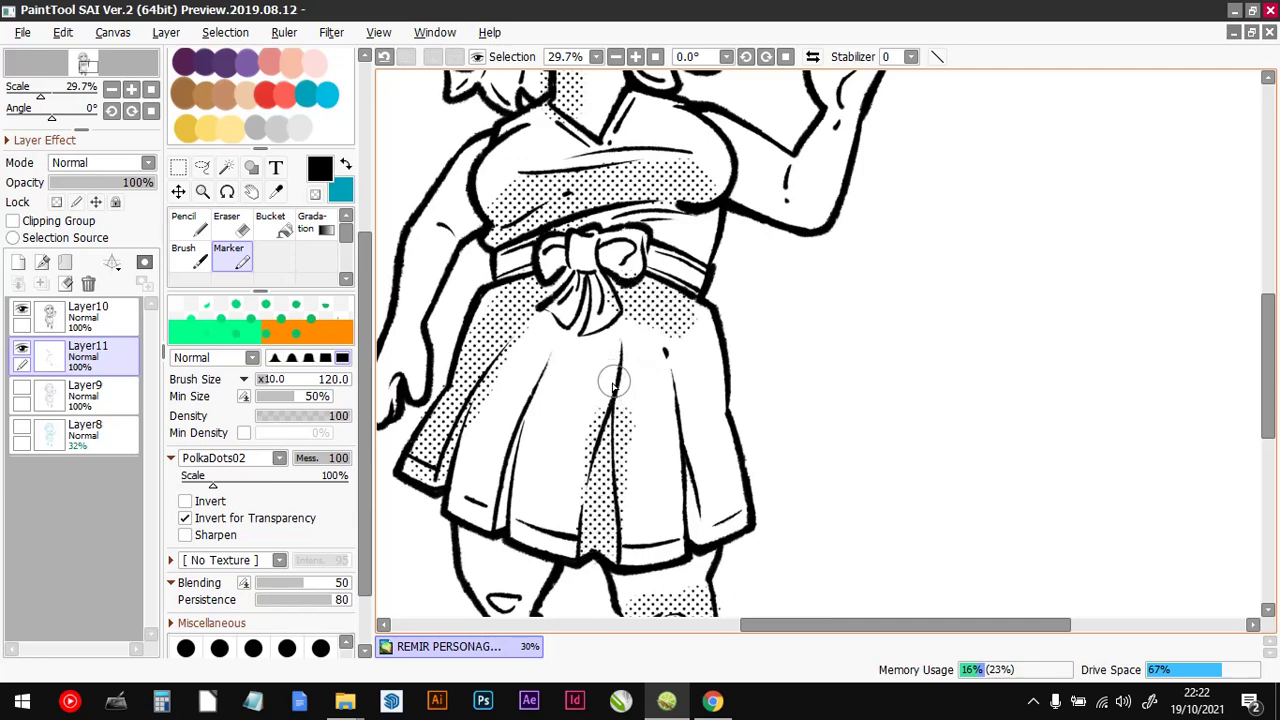
{"action": "left_click_drag", "start_coordinate": [686, 477], "coordinate": [692, 518]}
{"action": "scroll", "coordinate": [535, 400], "scroll_direction": "down", "scroll_amount": 4}
{"action": "scroll", "coordinate": [718, 370], "scroll_direction": "up", "scroll_amount": 1}
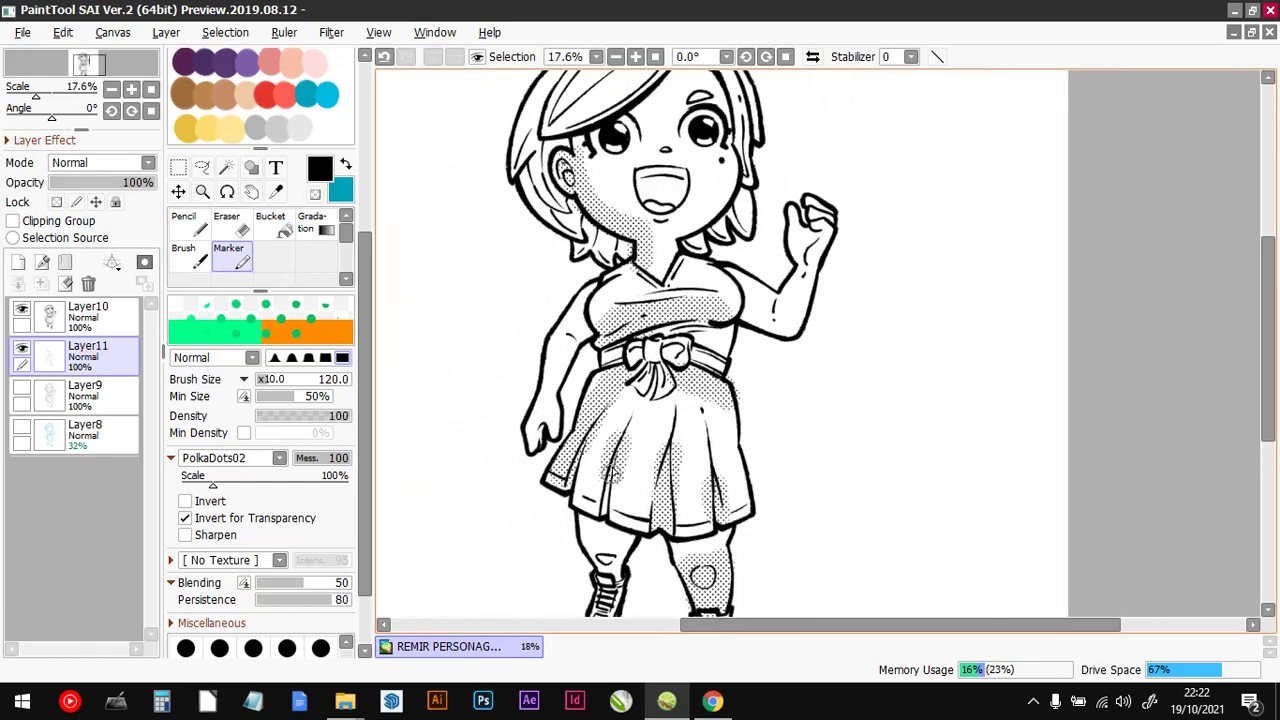
Step: Erase excess dots from the skirt's pleats and add dot shading to both arms, using an eraser size of 50 for cleanup
{"action": "key", "text": "e"}
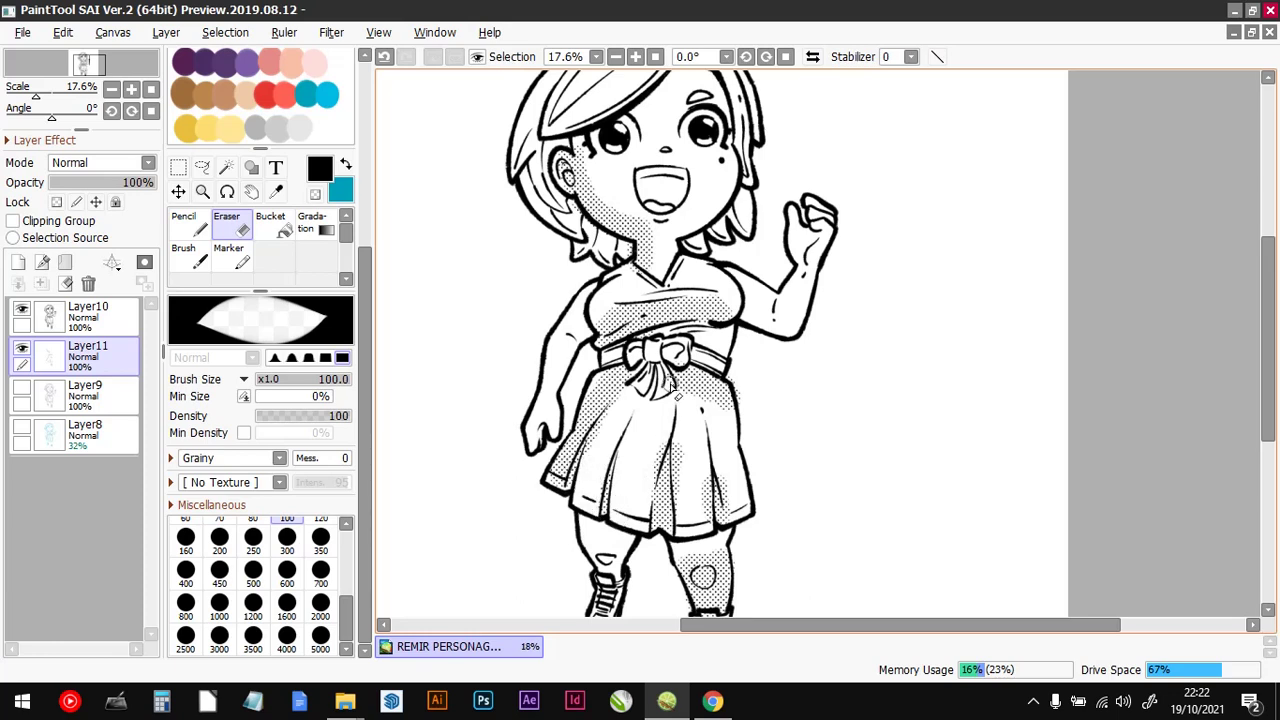
{"action": "key", "text": "n"}
{"action": "scroll", "coordinate": [749, 316], "scroll_direction": "down", "scroll_amount": 2}
{"action": "key", "text": "e"}
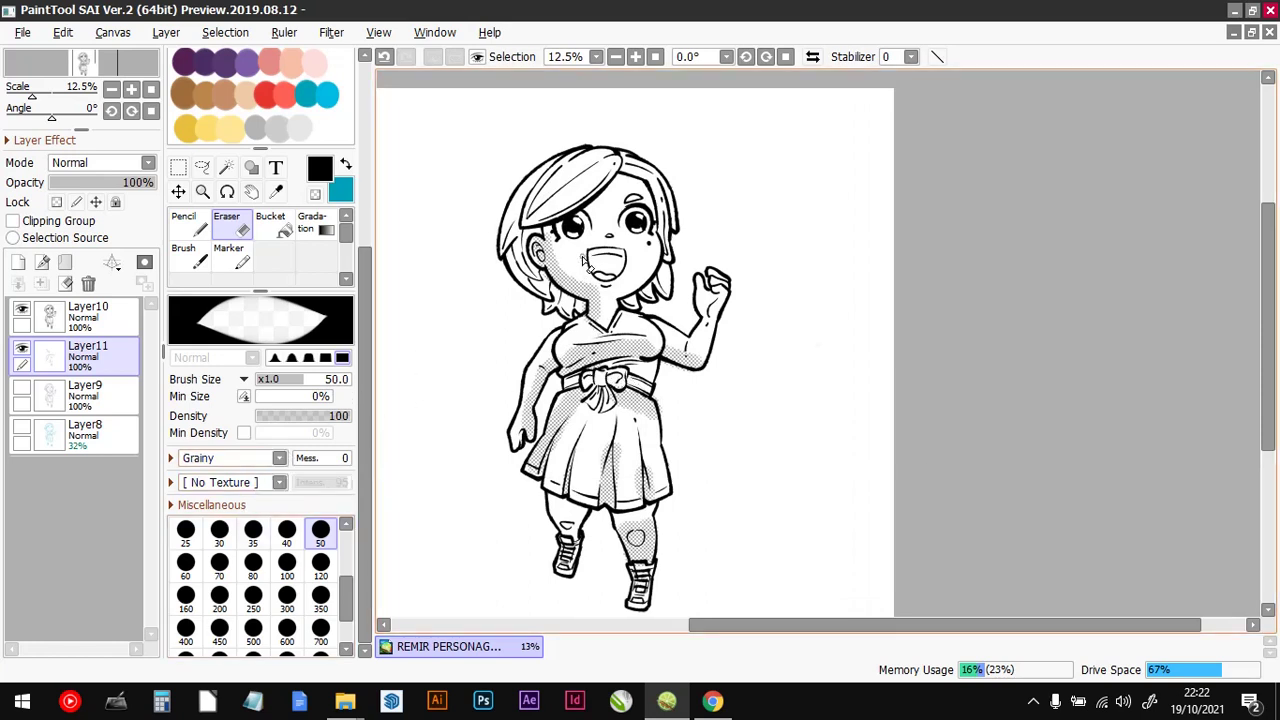
{"action": "scroll", "coordinate": [600, 280], "scroll_direction": "up", "scroll_amount": 1}
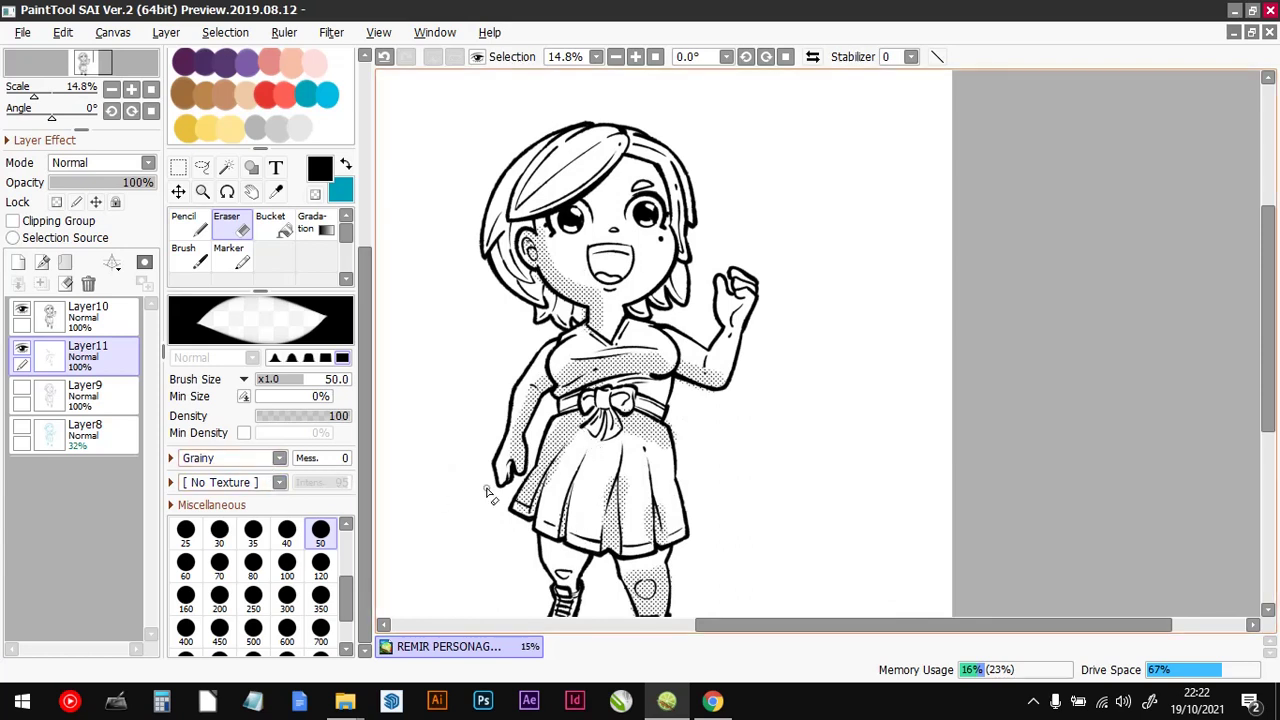
{"action": "key", "text": "n"}
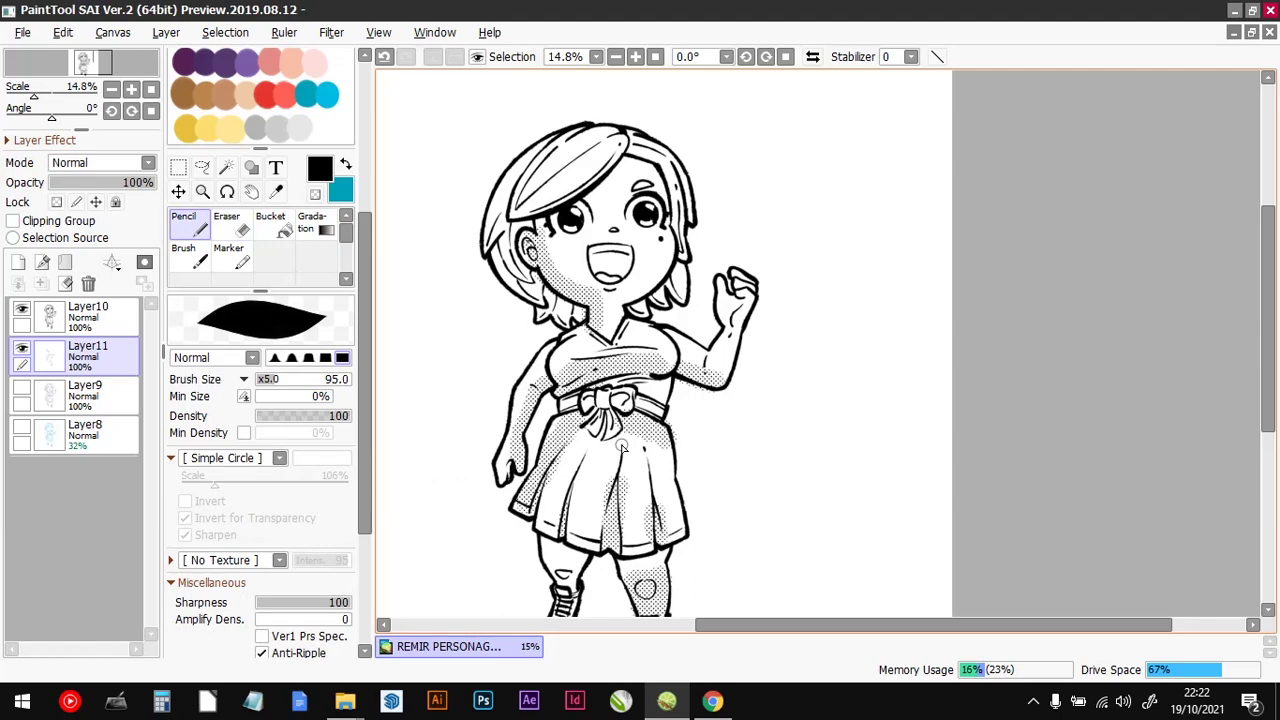
Step: Examine the halftone shading on the whole character and up close on the dress
{"action": "scroll", "coordinate": [622, 450], "scroll_direction": "up", "scroll_amount": 6}
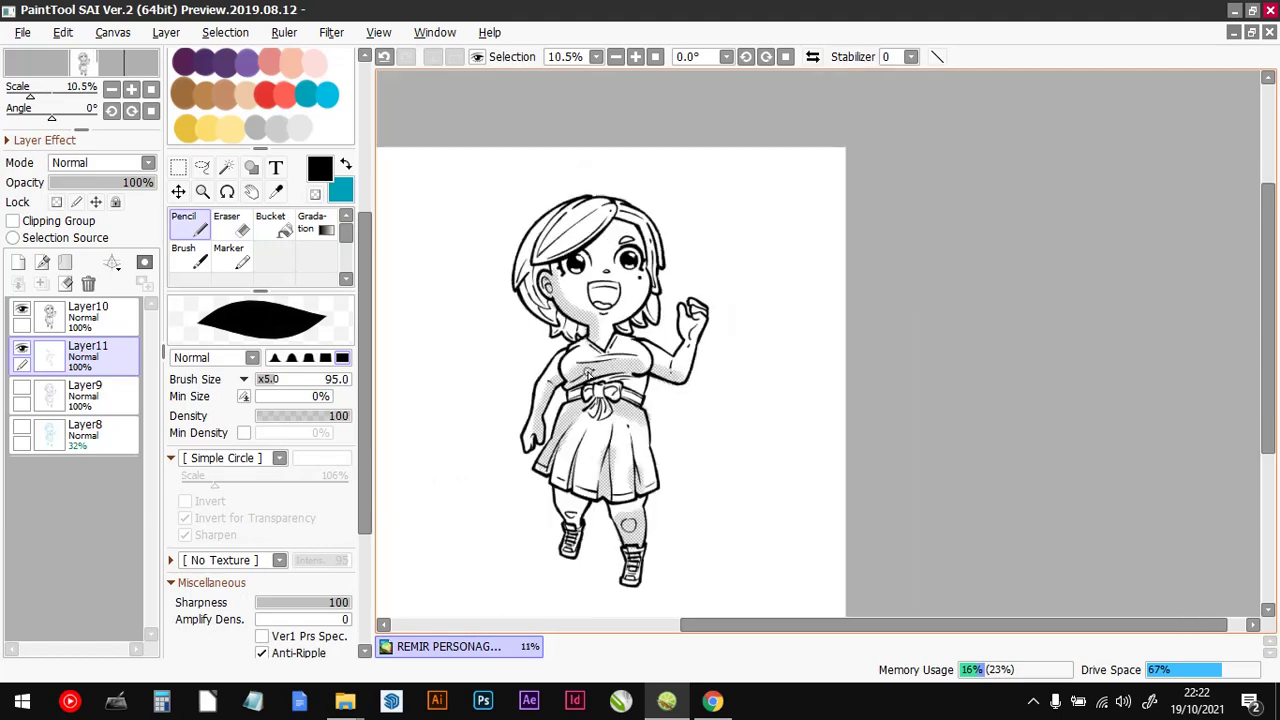
{"action": "scroll", "coordinate": [630, 458], "scroll_direction": "down", "scroll_amount": 7}
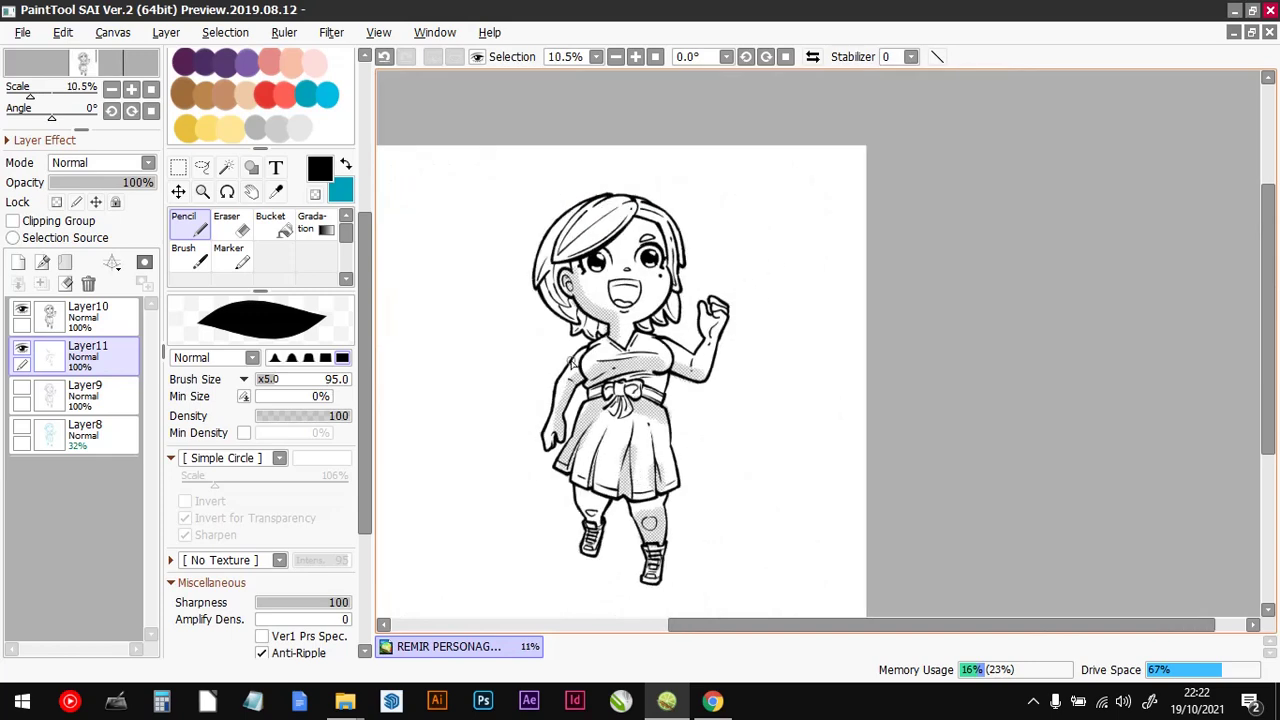
{"action": "scroll", "coordinate": [572, 364], "scroll_direction": "down", "scroll_amount": 3}
{"action": "scroll", "coordinate": [573, 478], "scroll_direction": "up", "scroll_amount": 1}
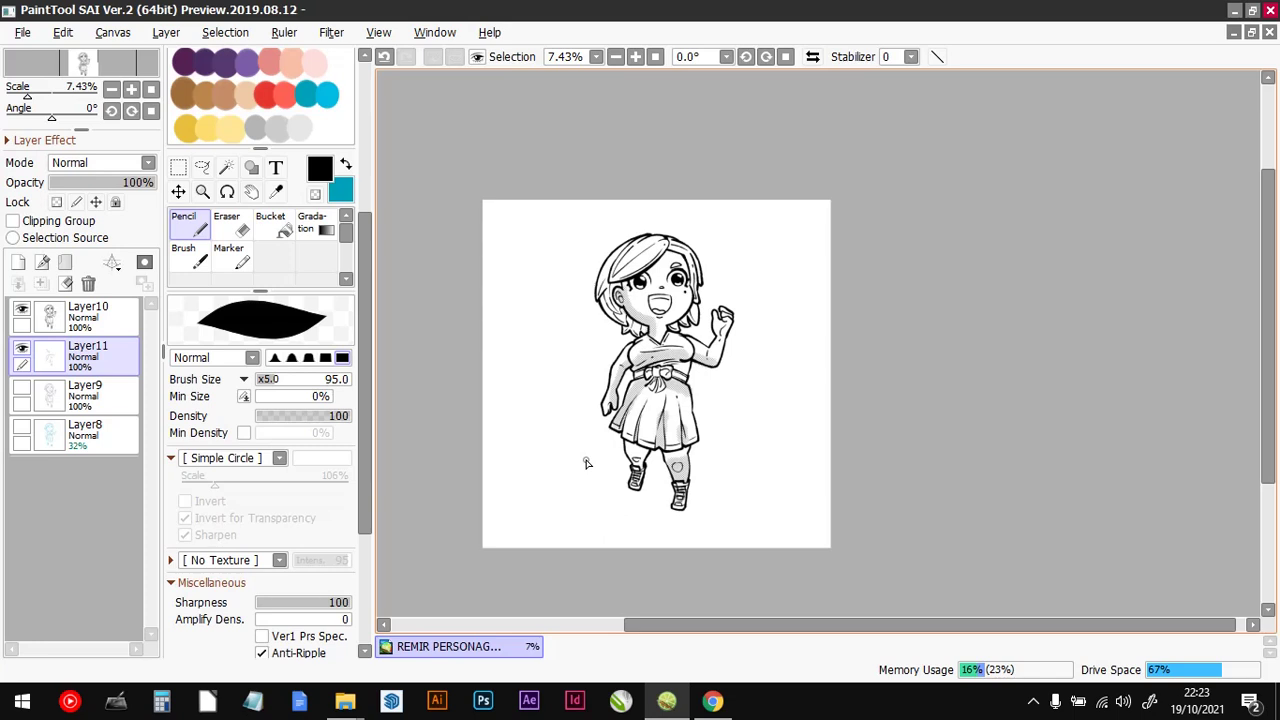
{"action": "scroll", "coordinate": [587, 463], "scroll_direction": "up", "scroll_amount": 5}
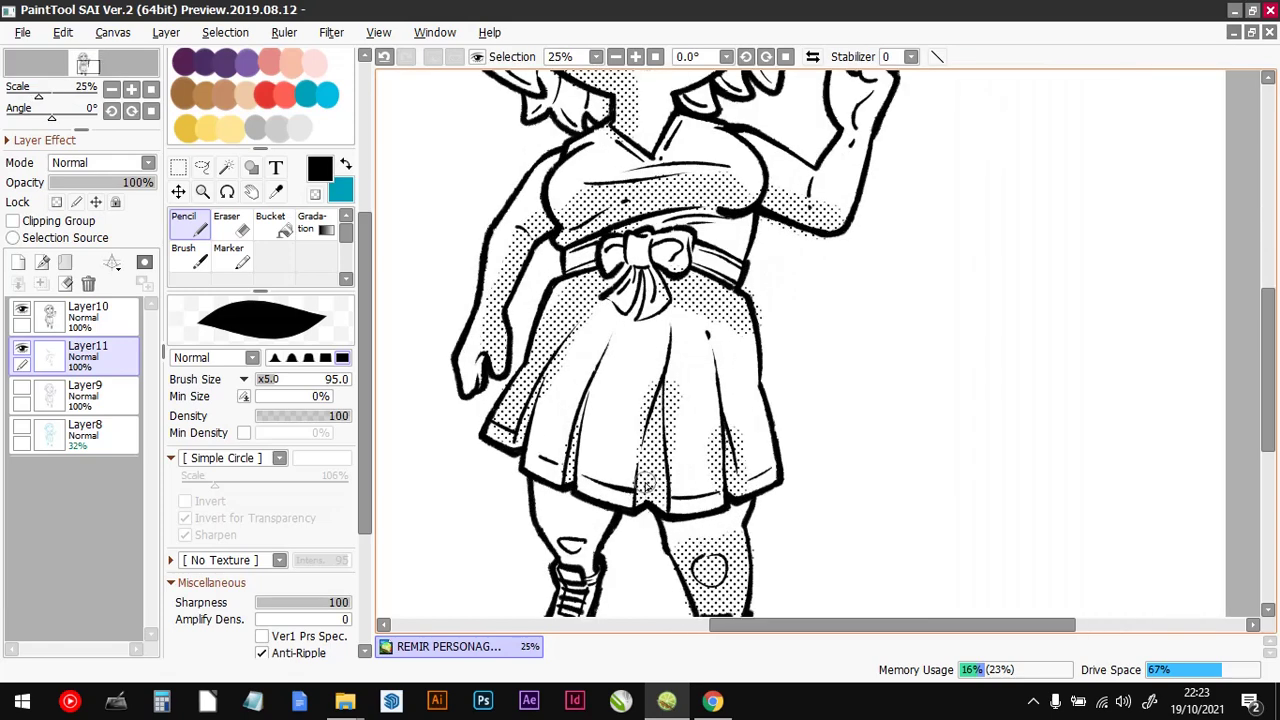